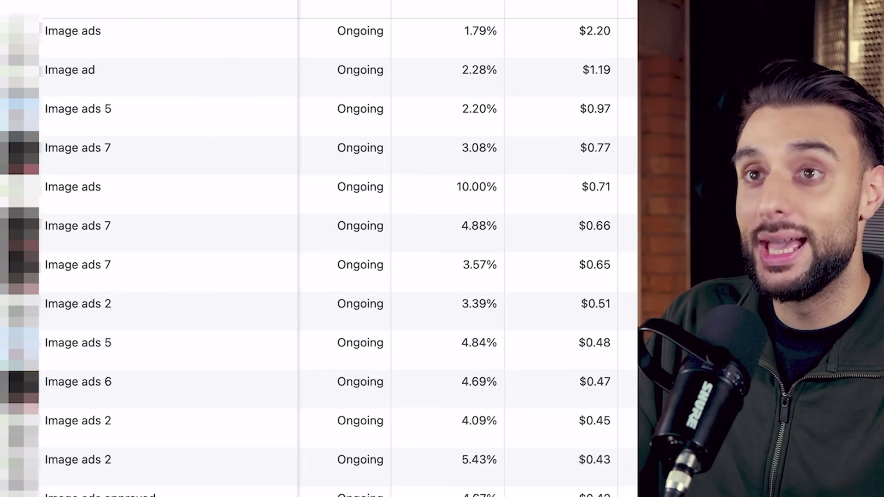
{"action": "mouse_move", "coordinate": [144, 72]}
{"action": "mouse_move", "coordinate": [72, 44]}
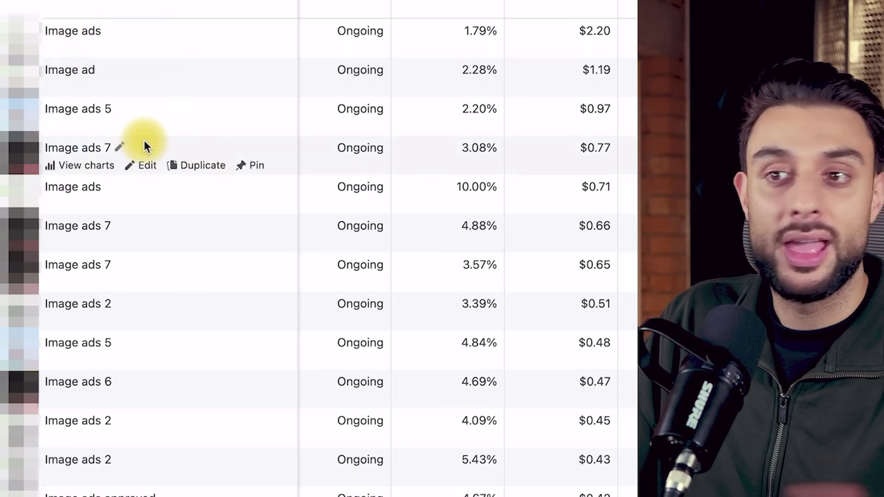
{"action": "mouse_move", "coordinate": [171, 346]}
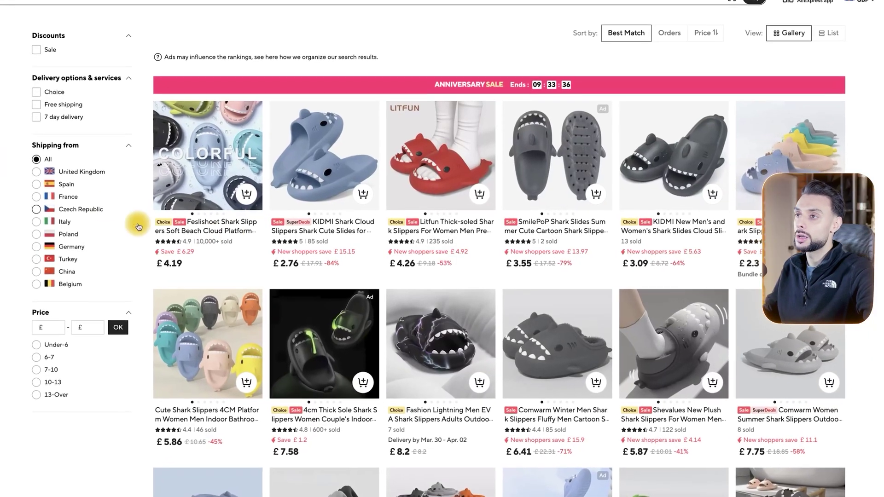
Open the Feslishoet Shark Slippers listing on AliExpress and capture a screenshot of the blue slipper's side-view photo
{"action": "mouse_move", "coordinate": [222, 211]}
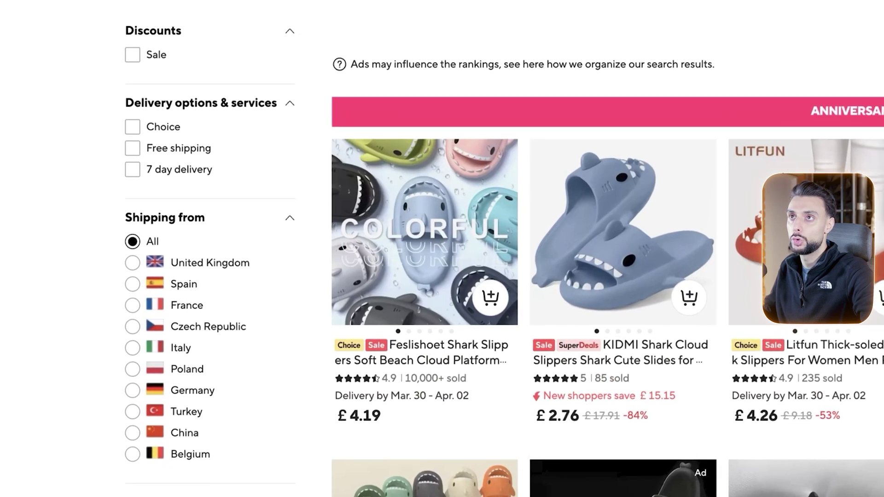
{"action": "left_click", "coordinate": [424, 352]}
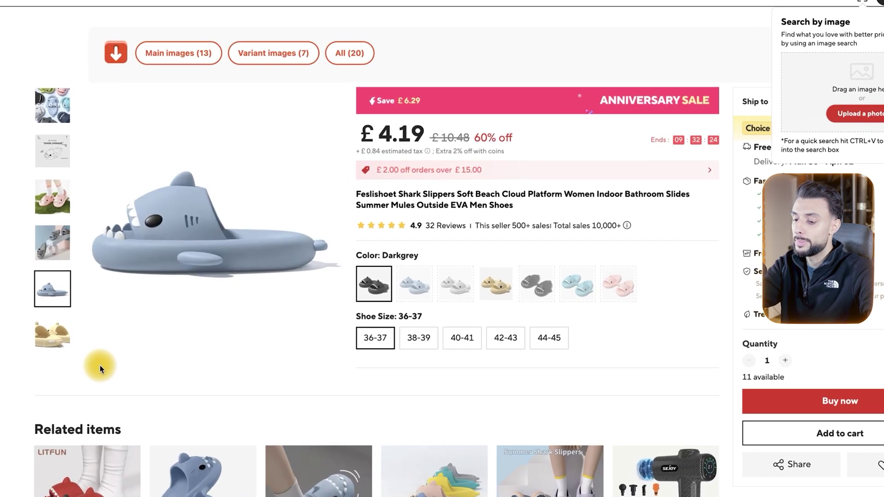
{"action": "key", "text": "super+shift+4"}
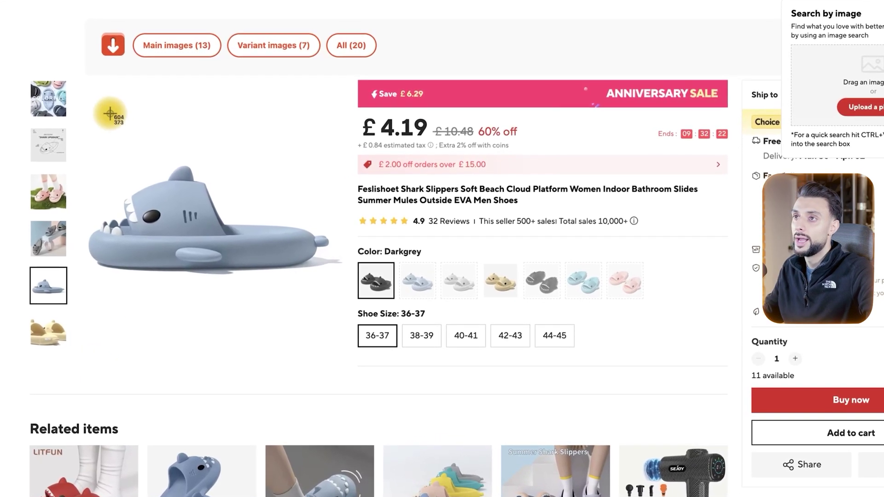
{"action": "left_click_drag", "start_coordinate": [110, 114], "coordinate": [282, 326]}
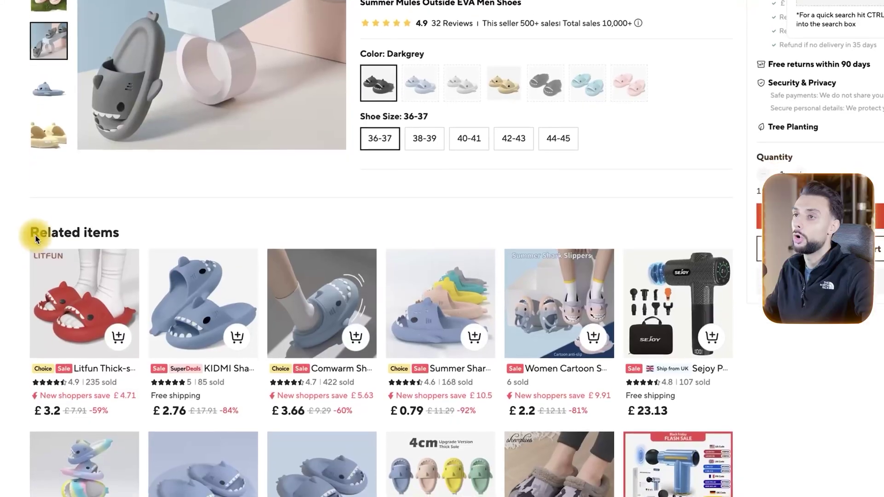
Open the KIDMI Shark Cloud Slippers listing from the related items in a new tab
{"action": "scroll", "coordinate": [193, 184], "scroll_direction": "down", "scroll_amount": 5}
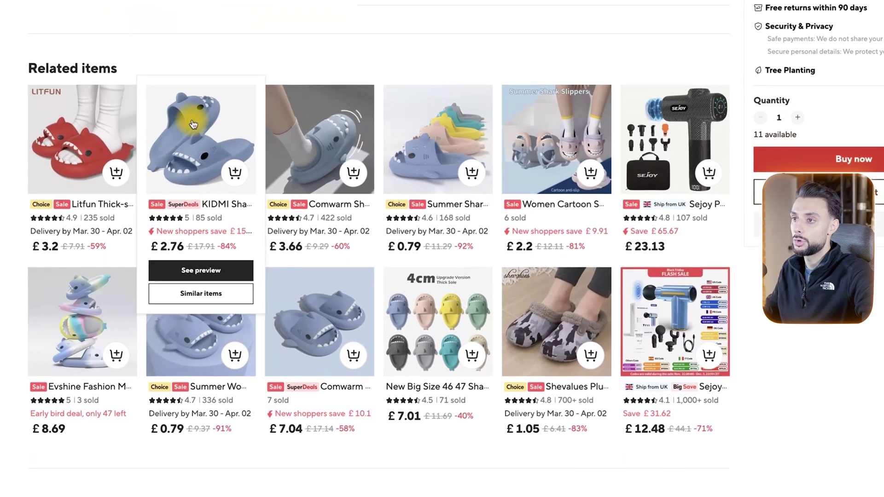
{"action": "right_click", "coordinate": [193, 124]}
{"action": "left_click", "coordinate": [205, 121]}
{"action": "scroll", "coordinate": [203, 139], "scroll_direction": "up", "scroll_amount": 2}
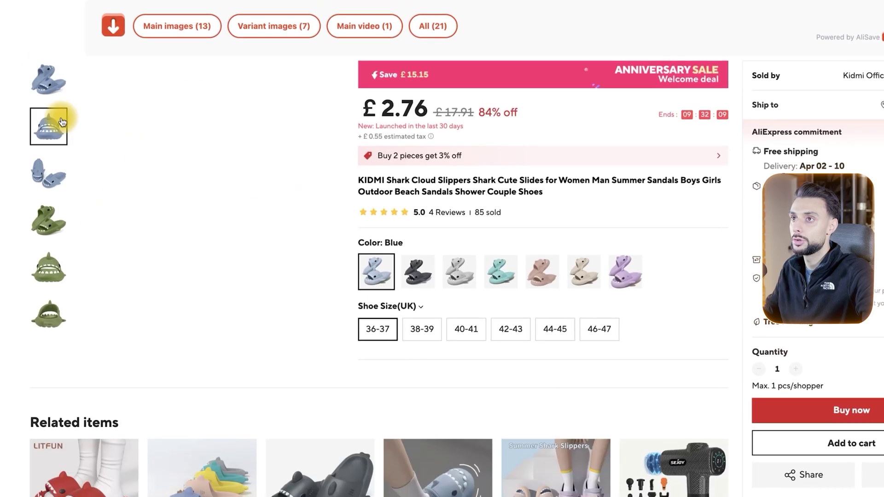
Examine the KIDMI slippers' product photos, comparing the different angles of the blue pair and the green variant
{"action": "left_click", "coordinate": [54, 176]}
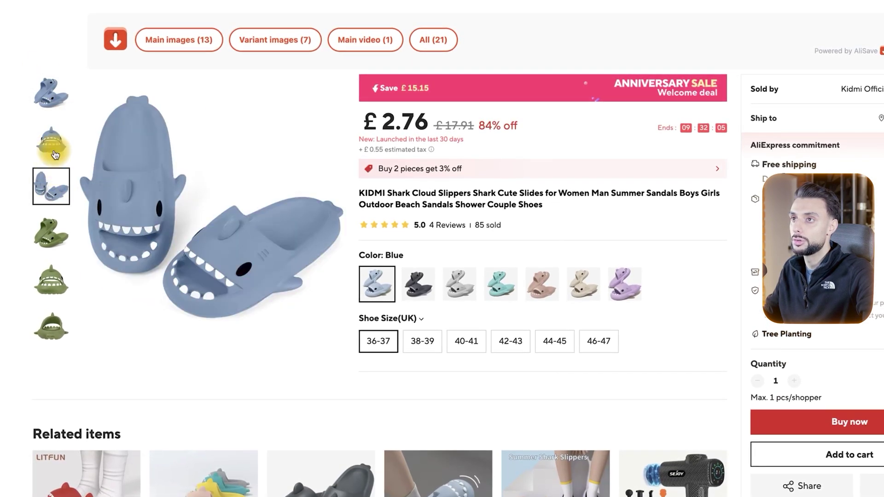
{"action": "left_click", "coordinate": [56, 105]}
{"action": "left_click", "coordinate": [54, 187]}
{"action": "left_click", "coordinate": [58, 138]}
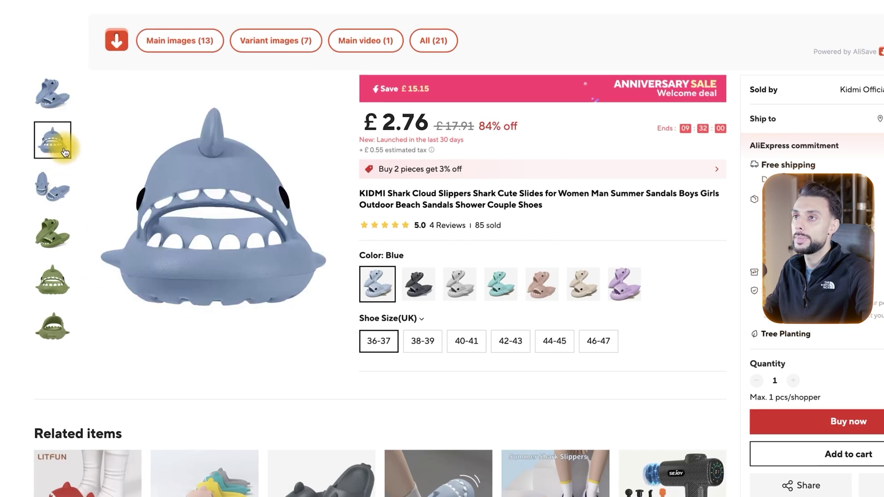
{"action": "left_click", "coordinate": [68, 194]}
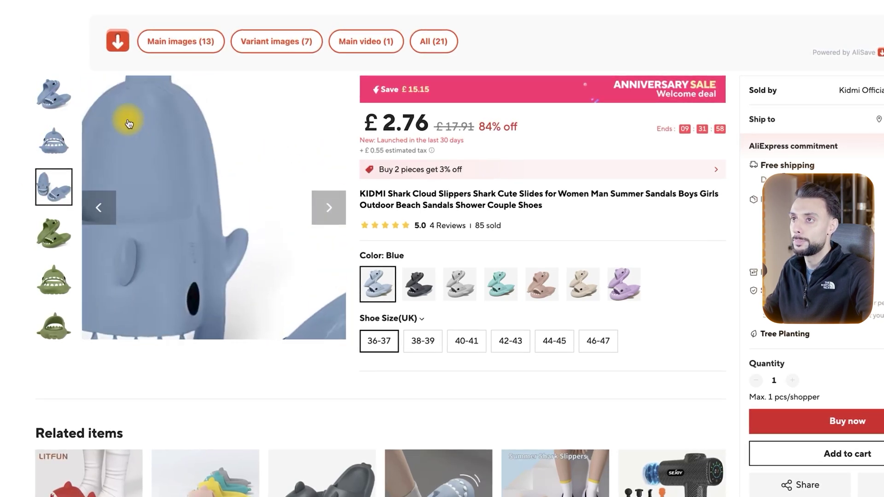
{"action": "left_click", "coordinate": [55, 94]}
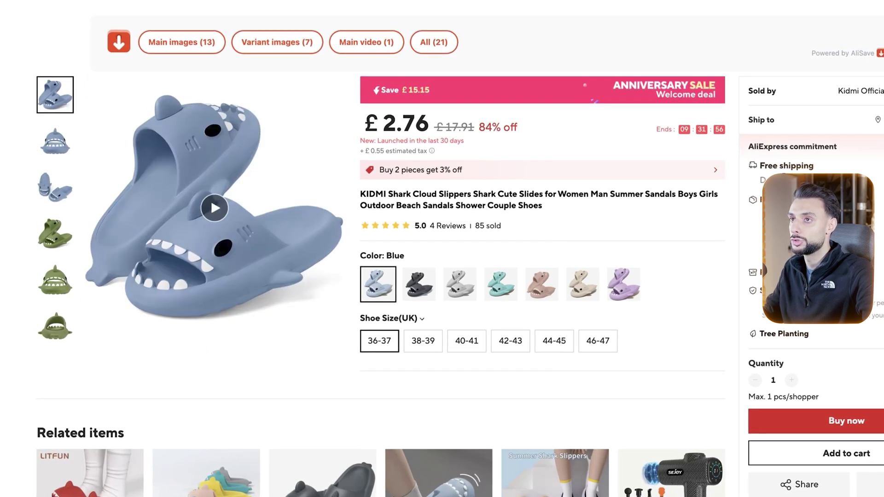
{"action": "left_click", "coordinate": [58, 195]}
{"action": "left_click", "coordinate": [56, 234]}
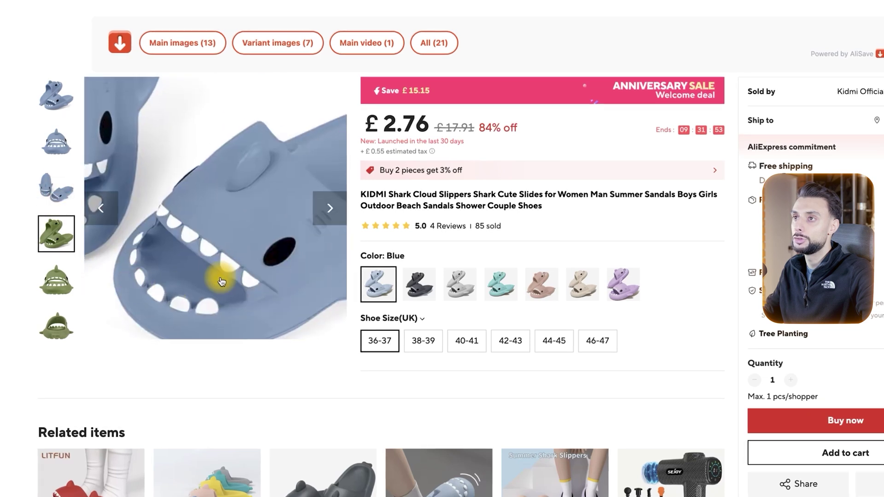
{"action": "left_click", "coordinate": [61, 141]}
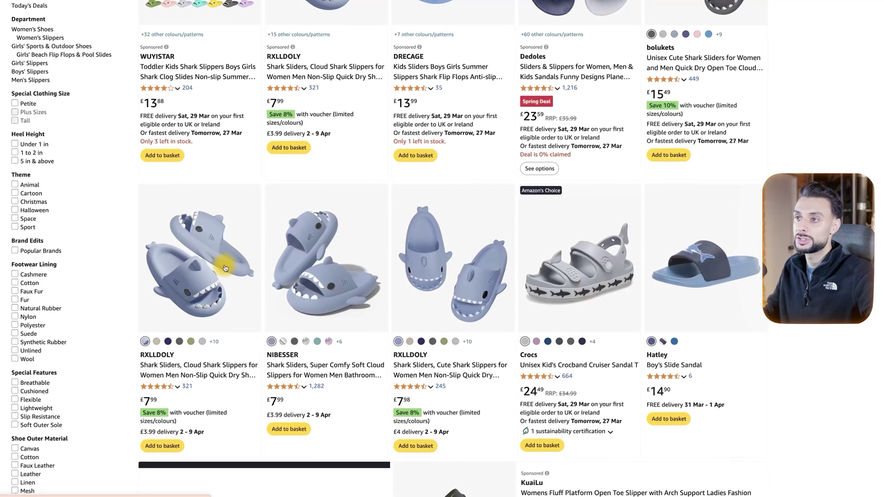
{"action": "scroll", "coordinate": [417, 286], "scroll_direction": "up", "scroll_amount": 3}
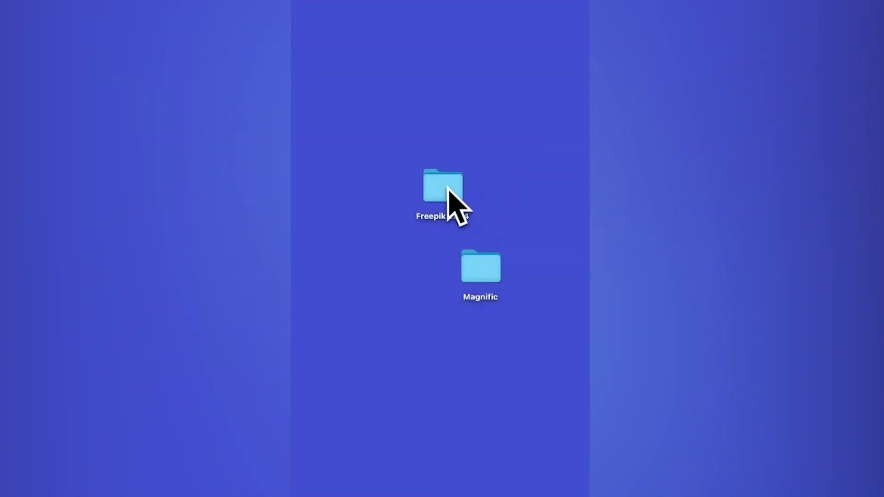
{"action": "double_click", "coordinate": [426, 133]}
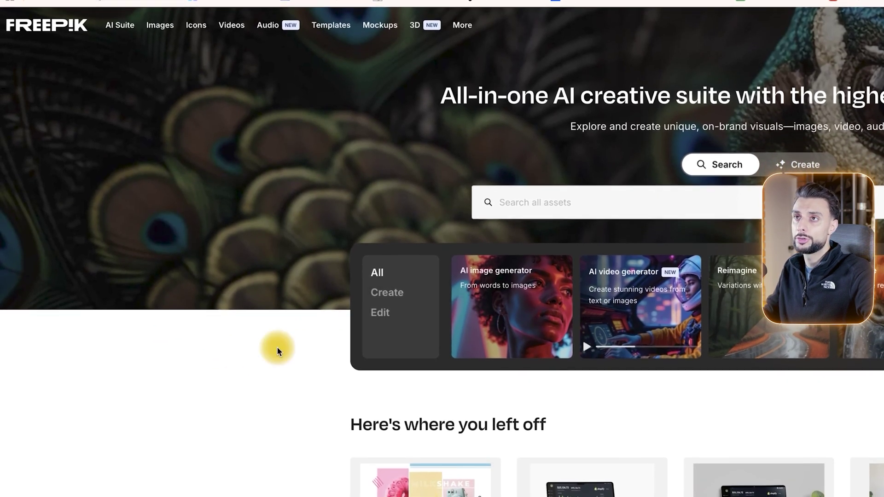
Open the AI Image Generator in Freepik and start creating a new custom object
{"action": "mouse_move", "coordinate": [120, 26]}
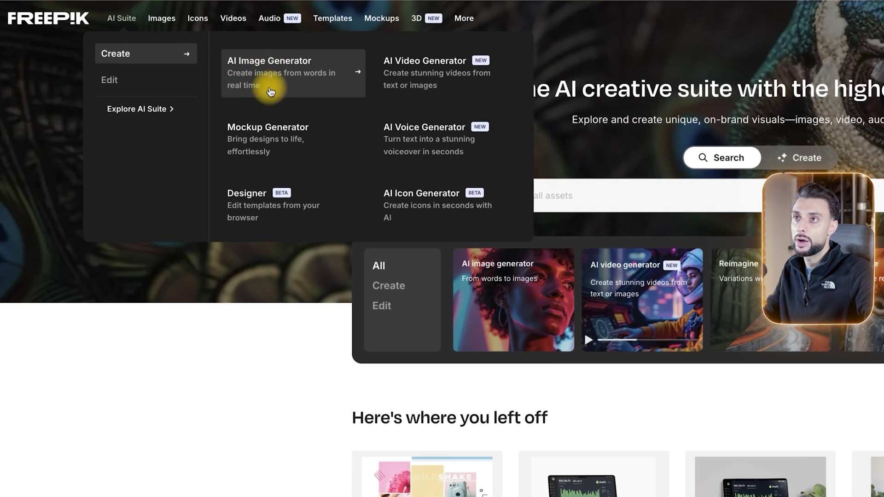
{"action": "left_click", "coordinate": [290, 62]}
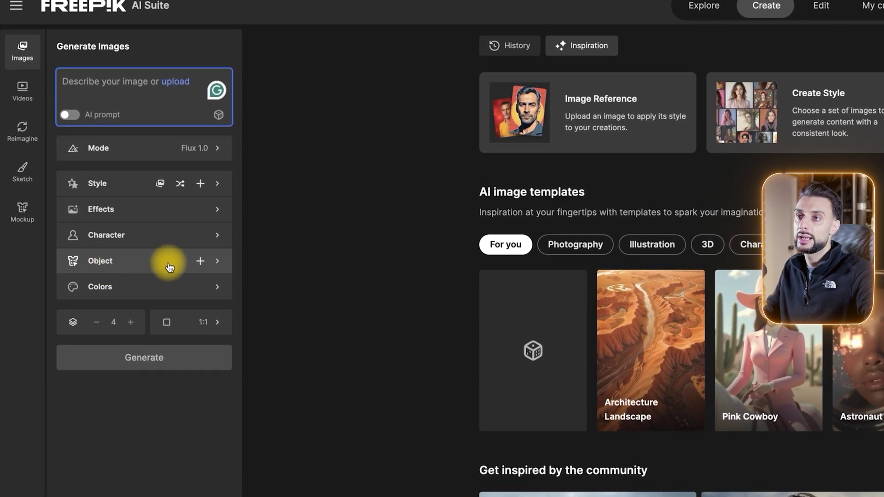
{"action": "left_click", "coordinate": [202, 263]}
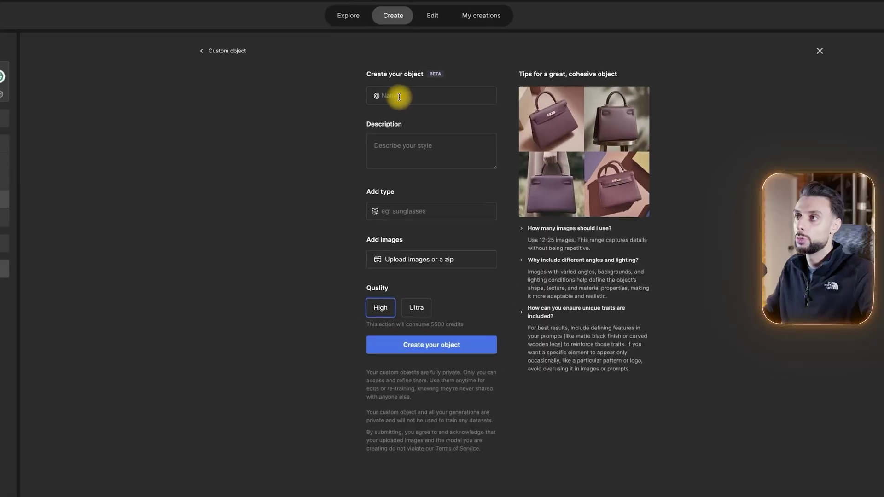
Name the custom object slides, set its type to sliders and its quality to Ultra, and open the image upload
{"action": "type", "text": "slides"}
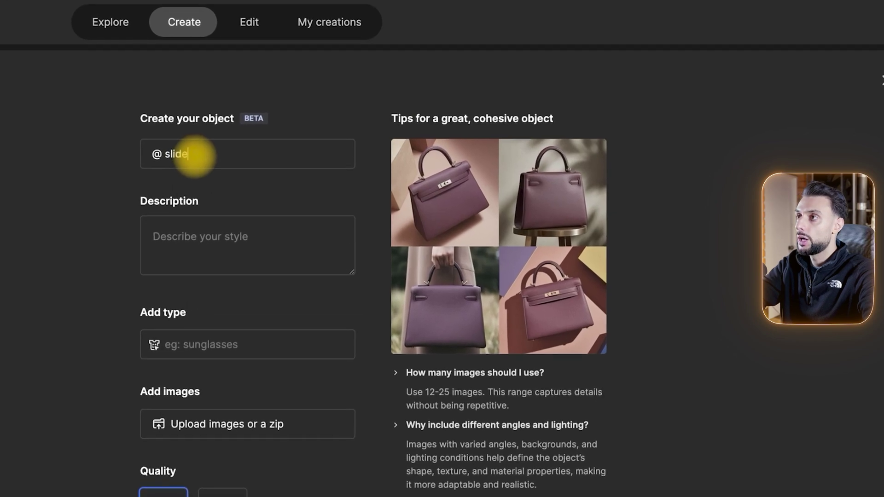
{"action": "left_click", "coordinate": [213, 230]}
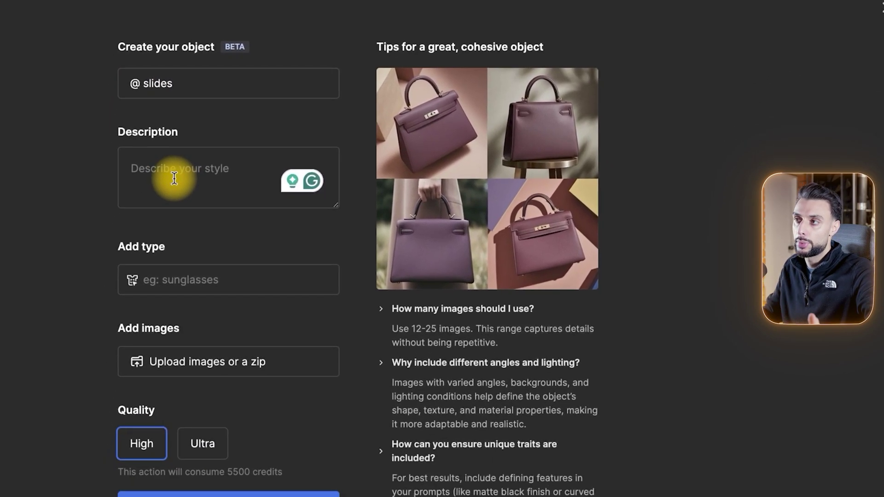
{"action": "left_click", "coordinate": [174, 178]}
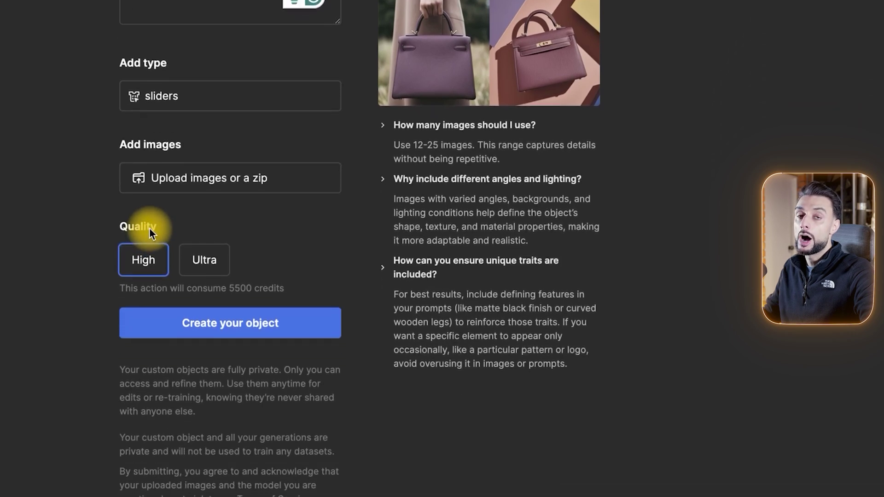
{"action": "left_click", "coordinate": [203, 240]}
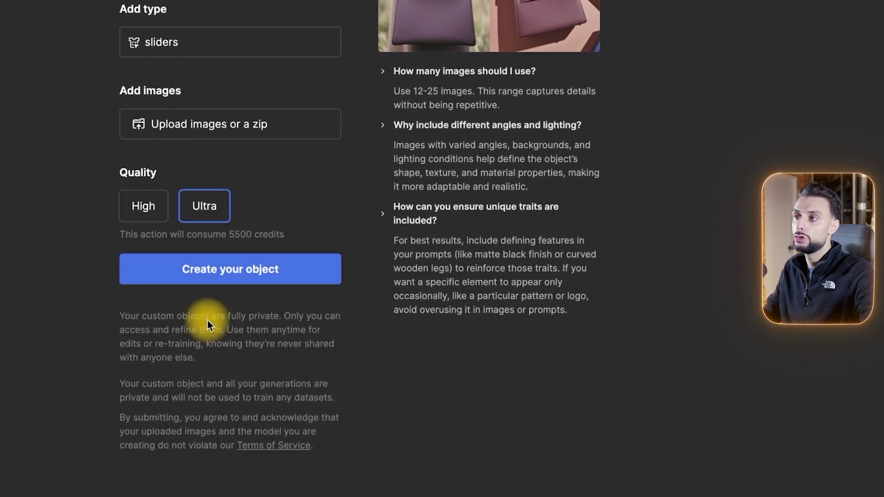
{"action": "left_click", "coordinate": [223, 127]}
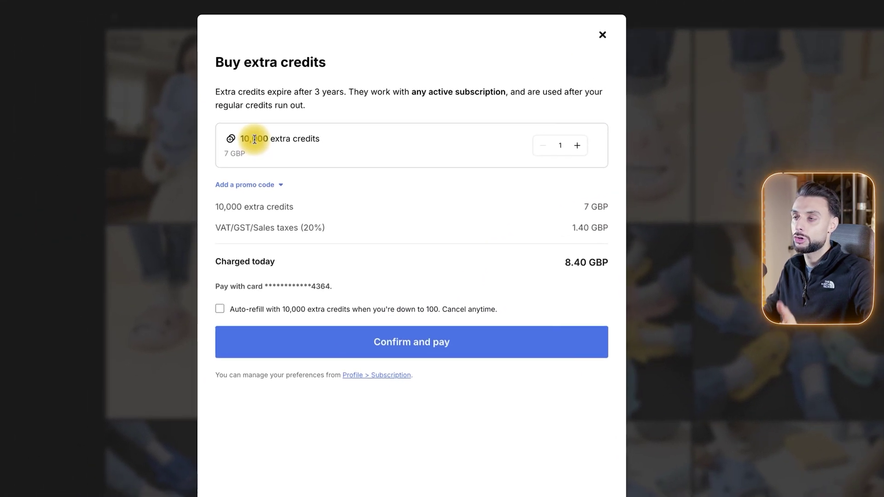
{"action": "left_click", "coordinate": [335, 137]}
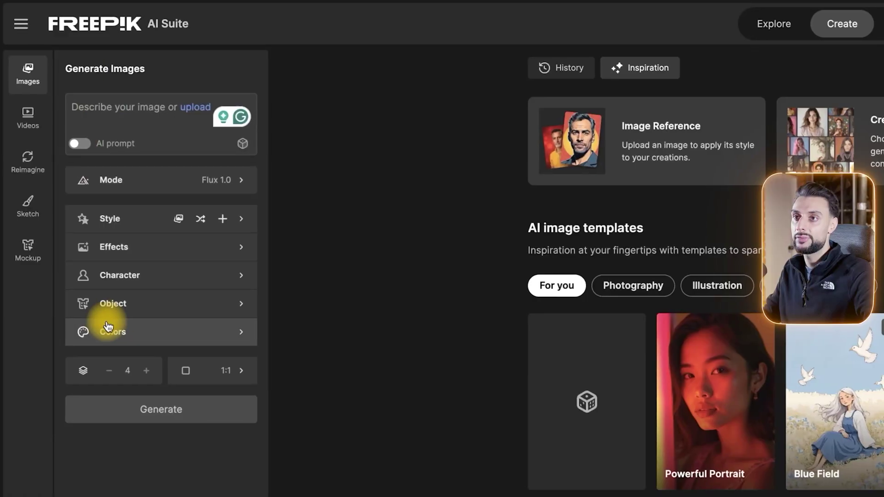
Add the custom slides object to the image generation prompt and place the cursor after its tag
{"action": "left_click", "coordinate": [128, 312]}
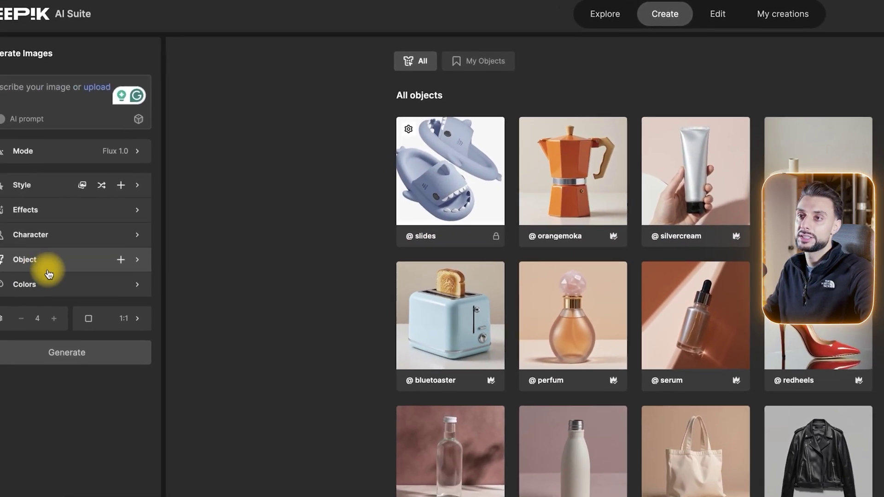
{"action": "left_click", "coordinate": [392, 175]}
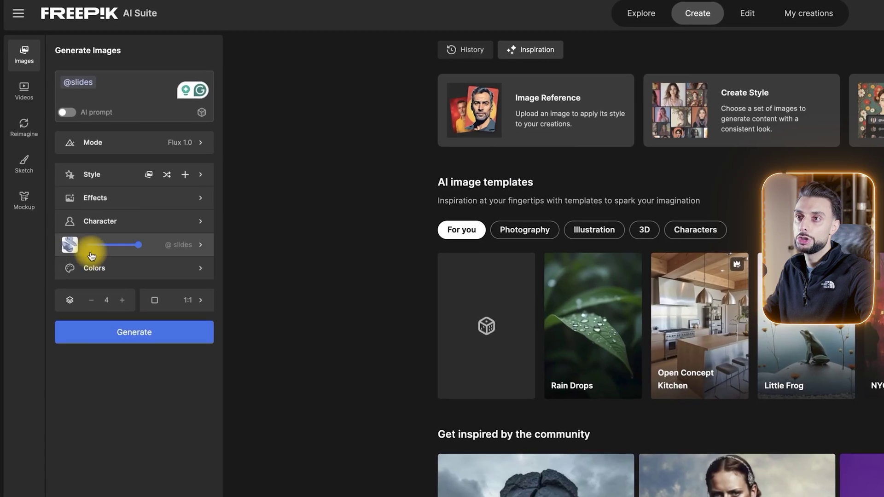
{"action": "mouse_move", "coordinate": [108, 248]}
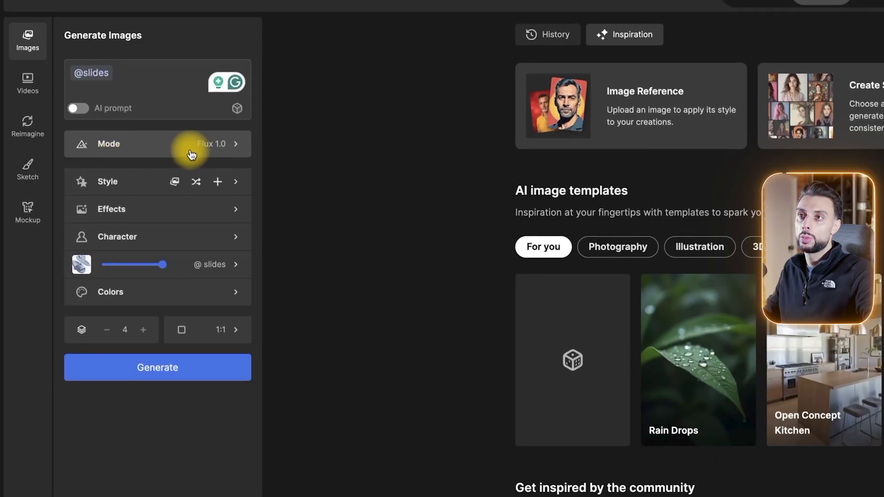
{"action": "left_click", "coordinate": [130, 72]}
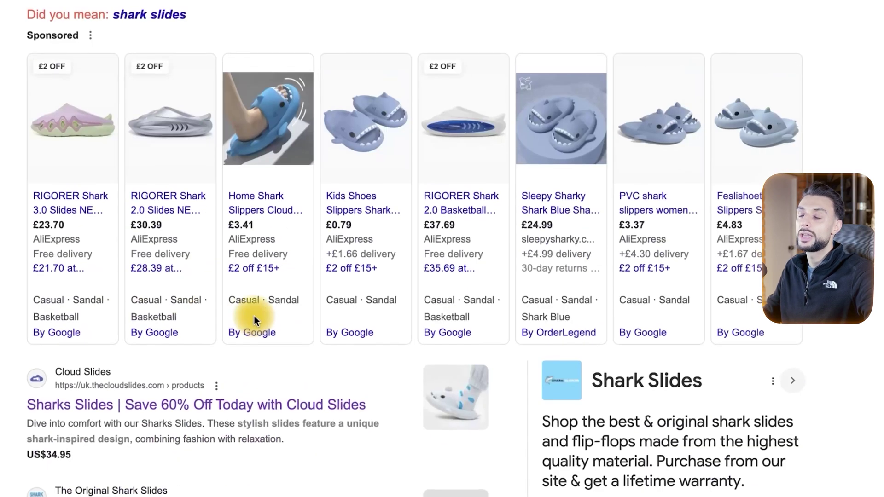
Switch to the Google results for shark slides and browse the sponsored products and the store listings
{"action": "scroll", "coordinate": [231, 421], "scroll_direction": "down", "scroll_amount": 5}
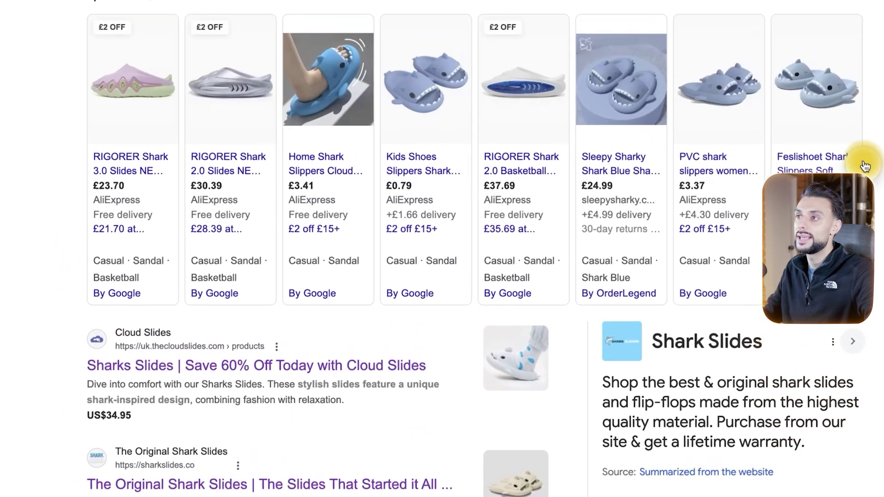
{"action": "left_click", "coordinate": [847, 95]}
{"action": "left_click", "coordinate": [856, 243]}
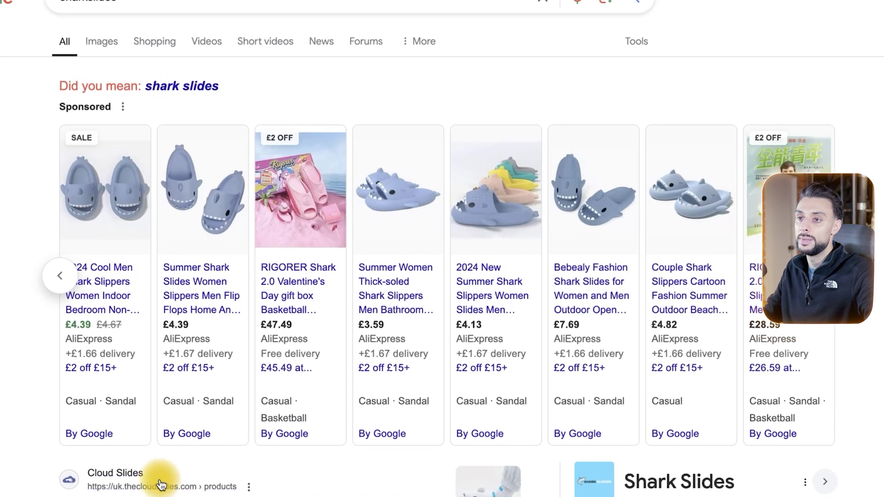
{"action": "left_click", "coordinate": [776, 488]}
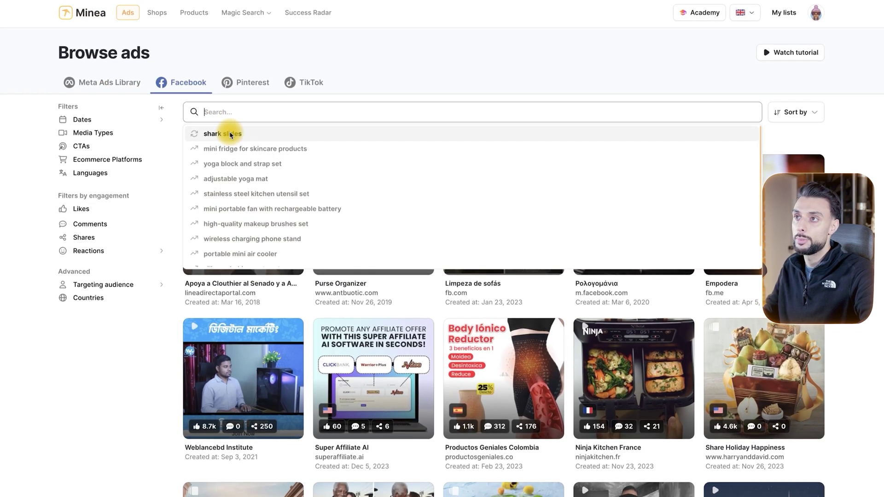
In Minea, search Facebook ads for shark slides and filter the results to the Image media type
{"action": "left_click", "coordinate": [218, 134]}
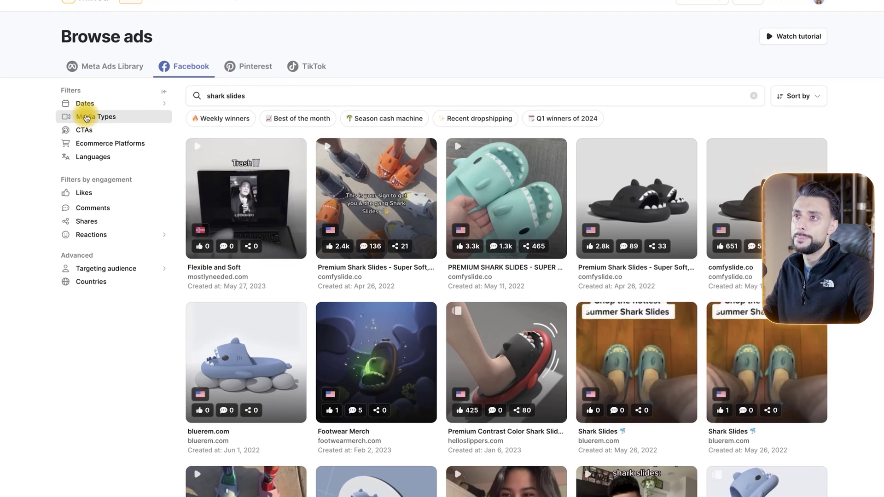
{"action": "left_click", "coordinate": [70, 126]}
{"action": "left_click", "coordinate": [64, 145]}
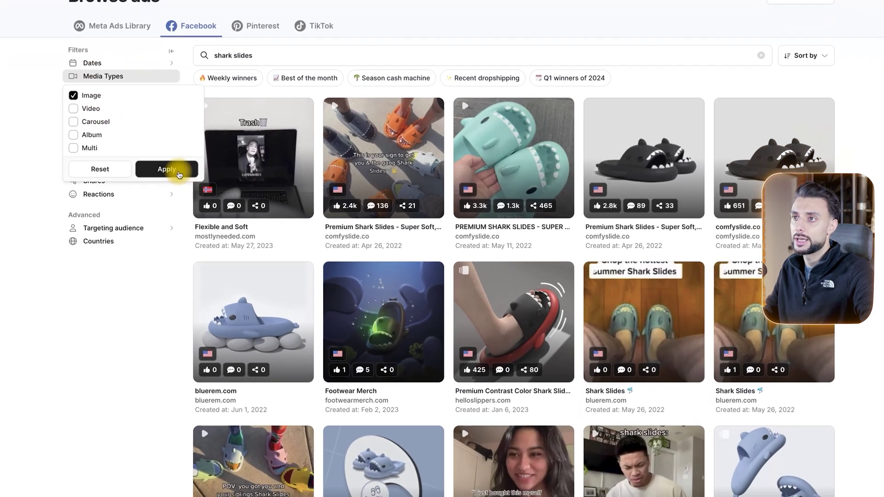
{"action": "left_click", "coordinate": [169, 188]}
{"action": "scroll", "coordinate": [365, 230], "scroll_direction": "down", "scroll_amount": 5}
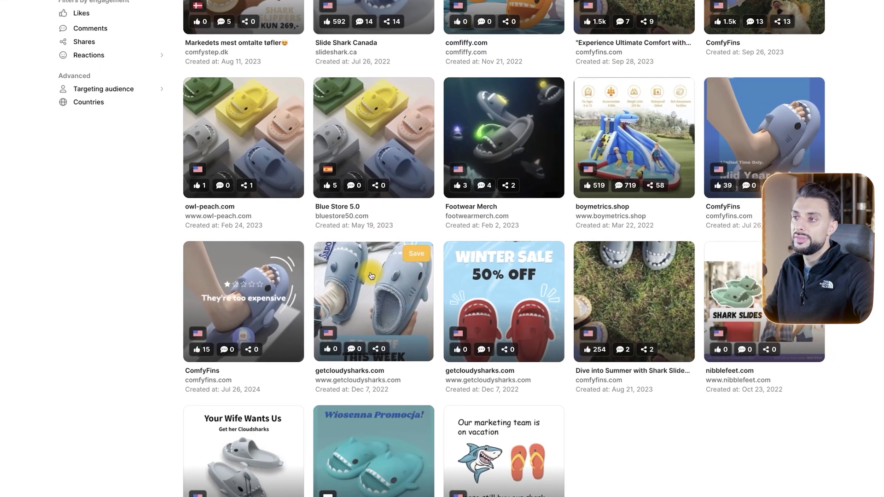
Open the getcloudysharks.com ad with the blue shark slippers, find similar ads and products, and browse the results
{"action": "left_click", "coordinate": [371, 276]}
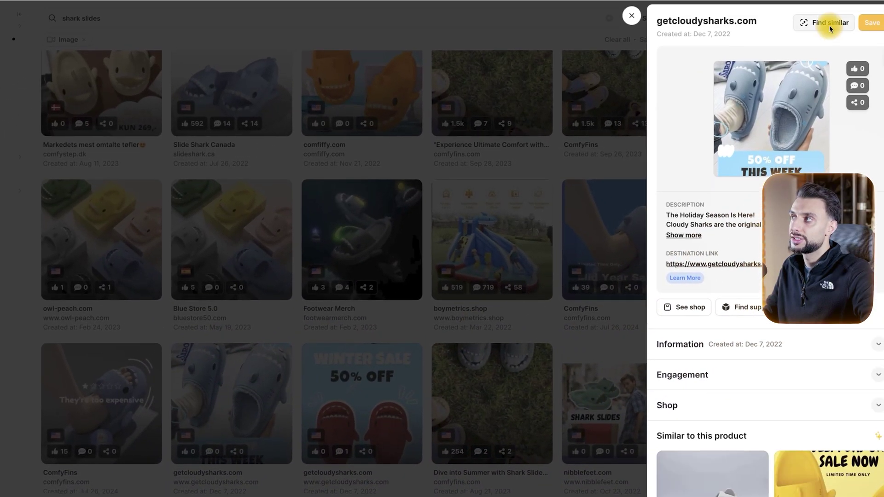
{"action": "left_click", "coordinate": [829, 23]}
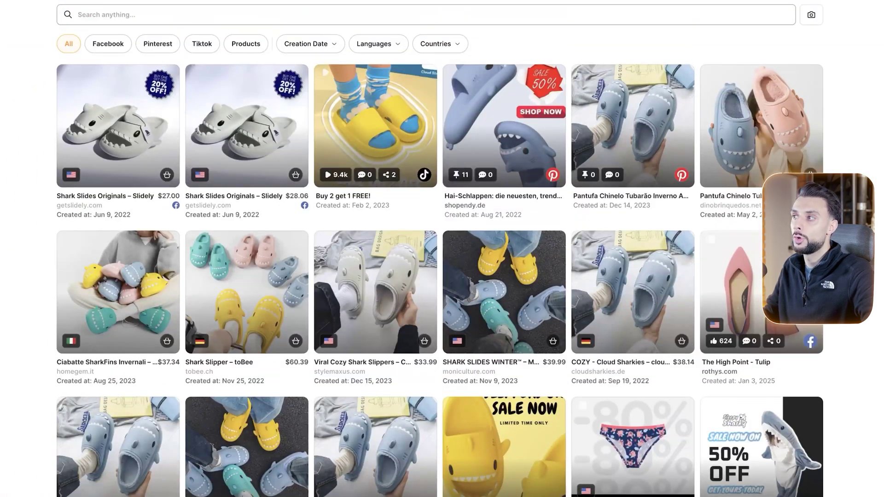
{"action": "scroll", "coordinate": [440, 248], "scroll_direction": "down", "scroll_amount": 7}
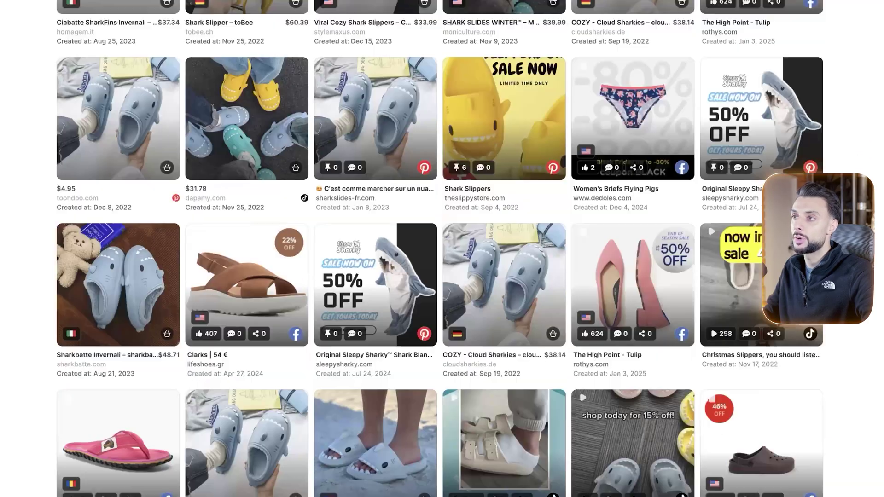
{"action": "scroll", "coordinate": [439, 249], "scroll_direction": "down", "scroll_amount": 3}
{"action": "scroll", "coordinate": [440, 248], "scroll_direction": "up", "scroll_amount": 10}
View the product photos of the Viral Cozy Shark Slippers listing and close its details
{"action": "left_click", "coordinate": [356, 342]}
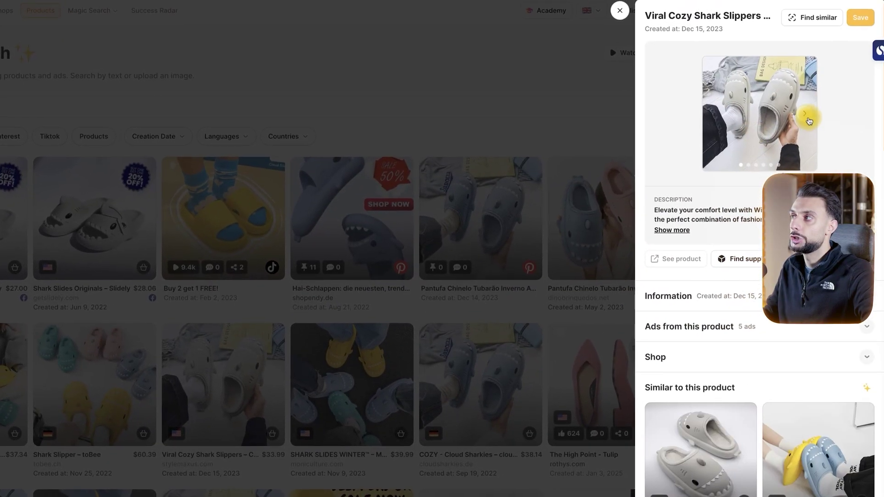
{"action": "left_click", "coordinate": [809, 121]}
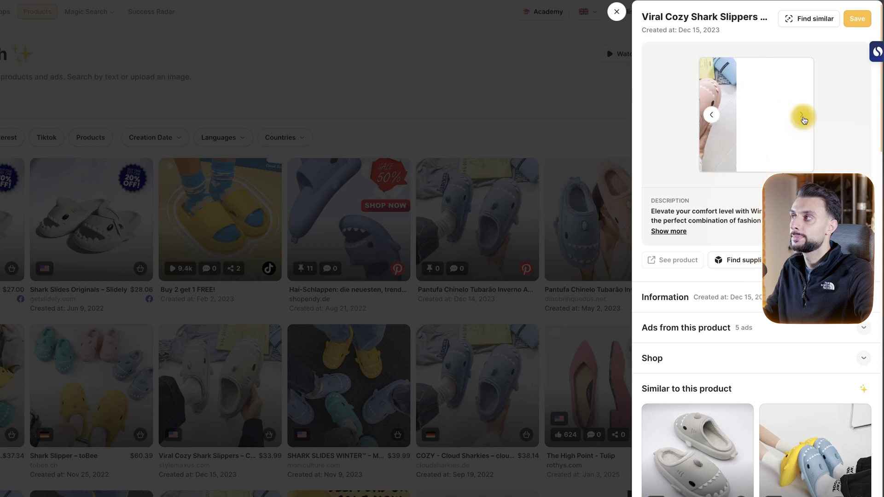
{"action": "left_click", "coordinate": [710, 117]}
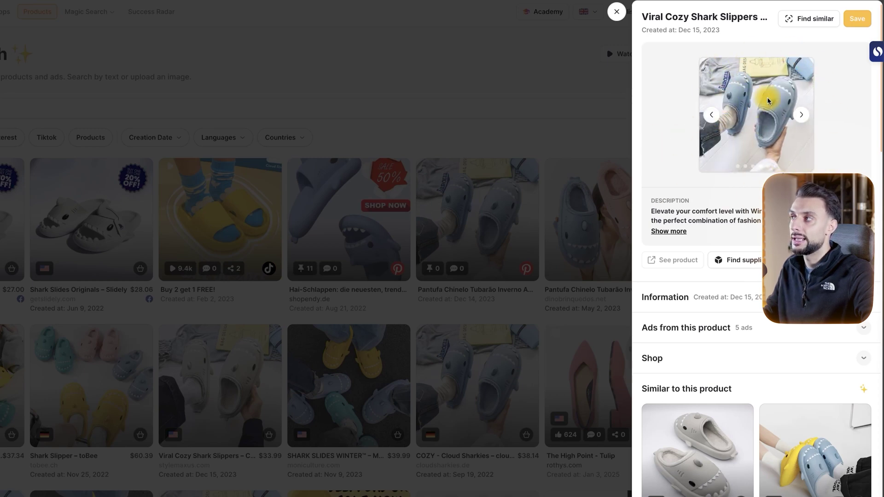
{"action": "left_click", "coordinate": [507, 103]}
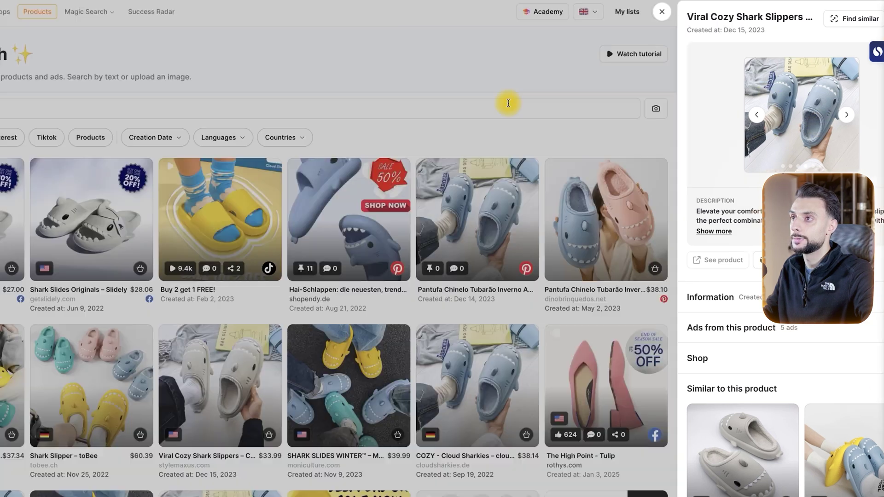
Open the Pantufa Chinelo Tubarão listing created May 2, 2023, and go through its product photos
{"action": "left_click", "coordinate": [588, 217]}
{"action": "left_click", "coordinate": [803, 115]}
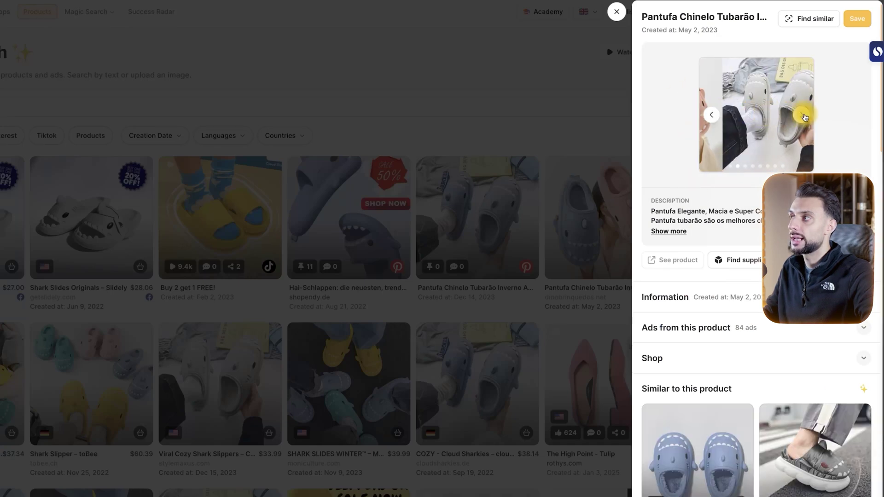
{"action": "left_click", "coordinate": [804, 114]}
{"action": "left_click", "coordinate": [803, 114]}
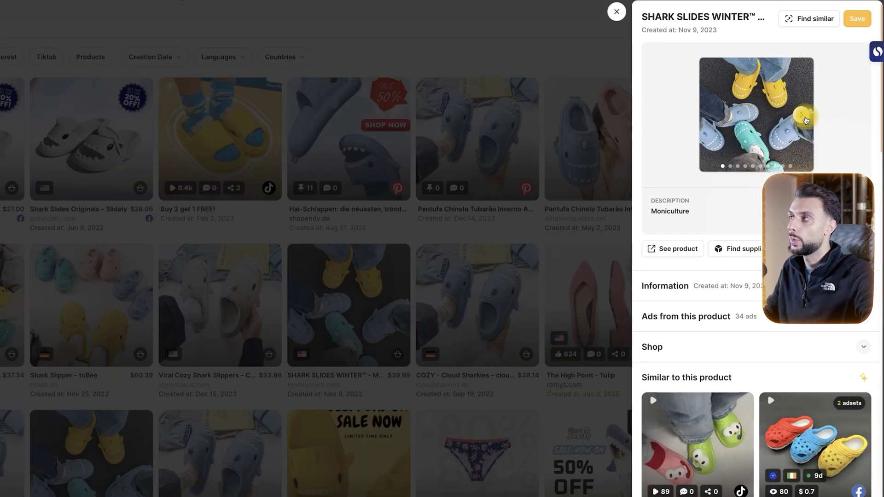
Go through the product photos of the SHARK SLIDES WINTER listing and return to the pink pair
{"action": "left_click", "coordinate": [804, 115]}
{"action": "left_click", "coordinate": [803, 115]}
{"action": "left_click", "coordinate": [803, 115]}
{"action": "left_click", "coordinate": [804, 115]}
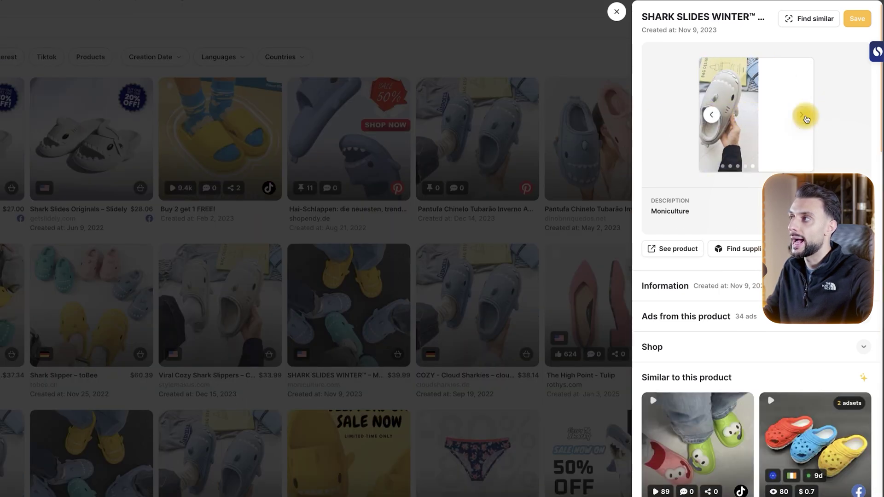
{"action": "left_click", "coordinate": [718, 118]}
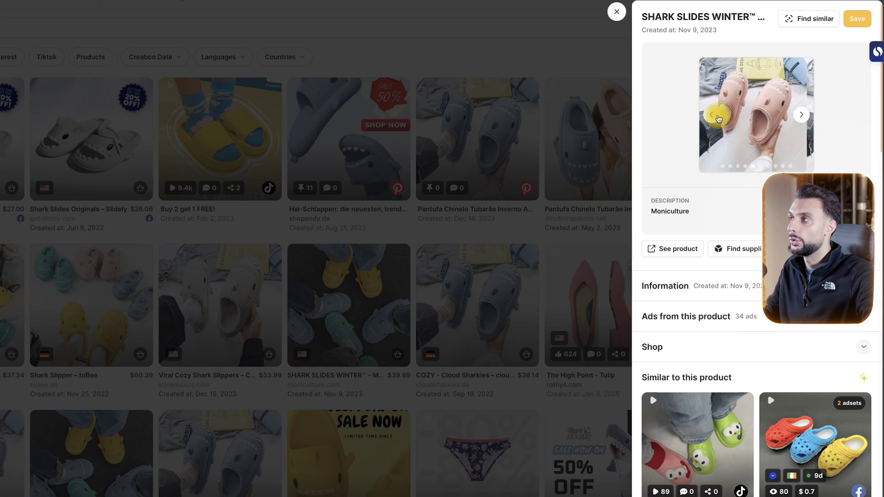
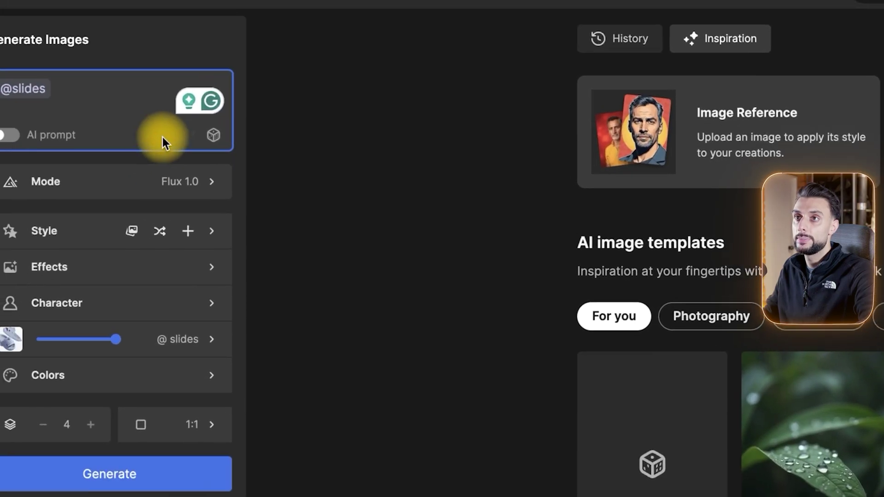
After the slides tag, describe an aesthetic product photo of pastel blue and pink shark slippers held up by a person wearing a cream robe
{"action": "type", "text": "Aesthetic product photo of two adorable cartoon-style slippers shaped like sharks, one in pastel blue with a soft blue fleece lining and the other in pastel pink with a matching pink fleece lining. Both slippers have playful shark features including fins, eyes, and big toothy grins. The slippers are being held up in front of a person wearing a cream robe, with the face hidden behind the slippers. The background is clean and minimal, creating a cozy and playful vibe perfect for social media or e-commerce use."}
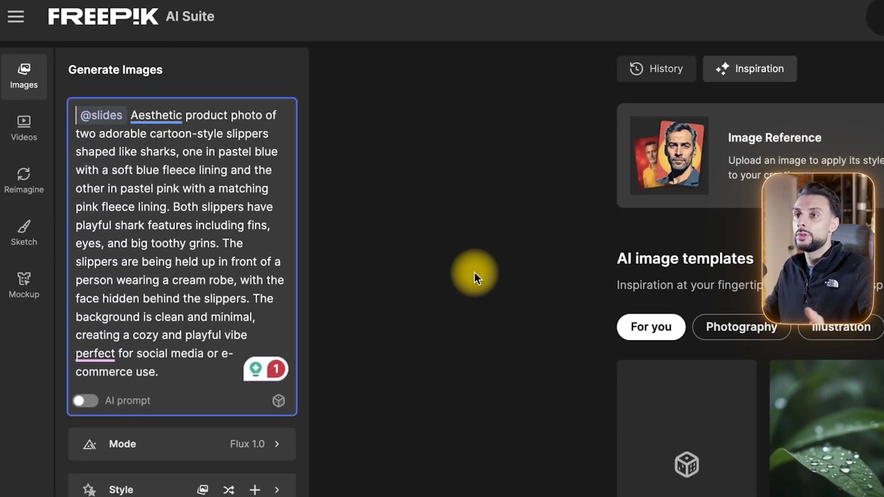
{"action": "scroll", "coordinate": [474, 272], "scroll_direction": "down", "scroll_amount": 6}
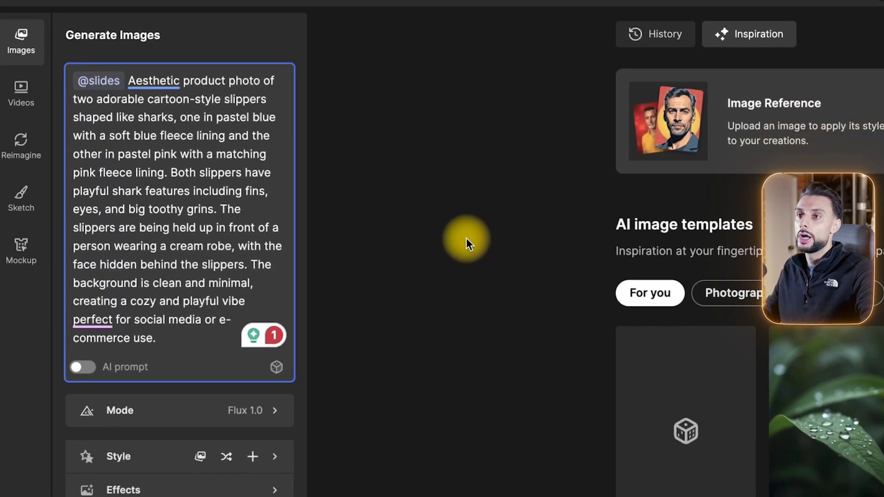
Open the style library and examine the available image styles, such as trendymocha, delicate3d and dreamyminimal3d
{"action": "left_click", "coordinate": [147, 205]}
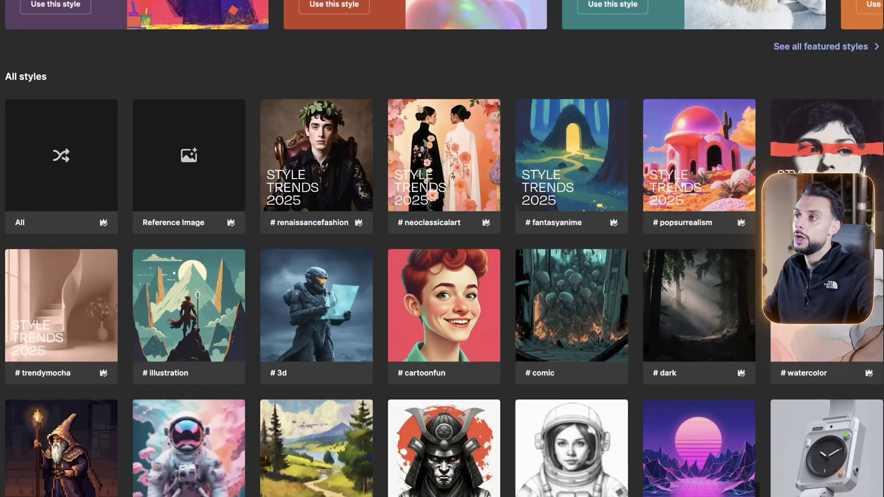
{"action": "mouse_move", "coordinate": [113, 313]}
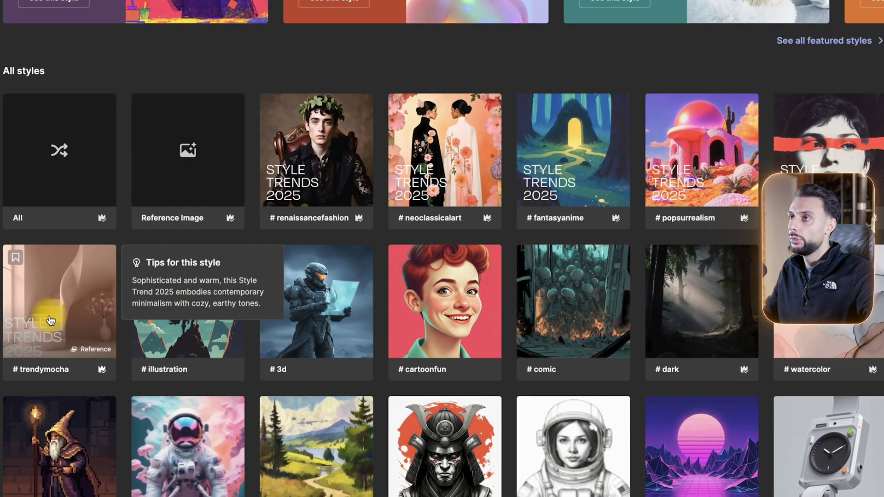
{"action": "scroll", "coordinate": [112, 313], "scroll_direction": "down", "scroll_amount": 5}
{"action": "scroll", "coordinate": [46, 321], "scroll_direction": "down", "scroll_amount": 8}
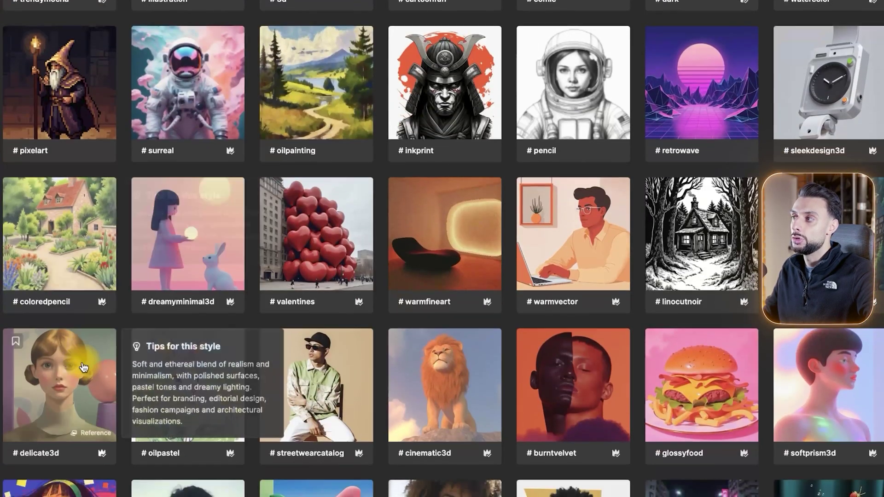
{"action": "scroll", "coordinate": [115, 328], "scroll_direction": "down", "scroll_amount": 3}
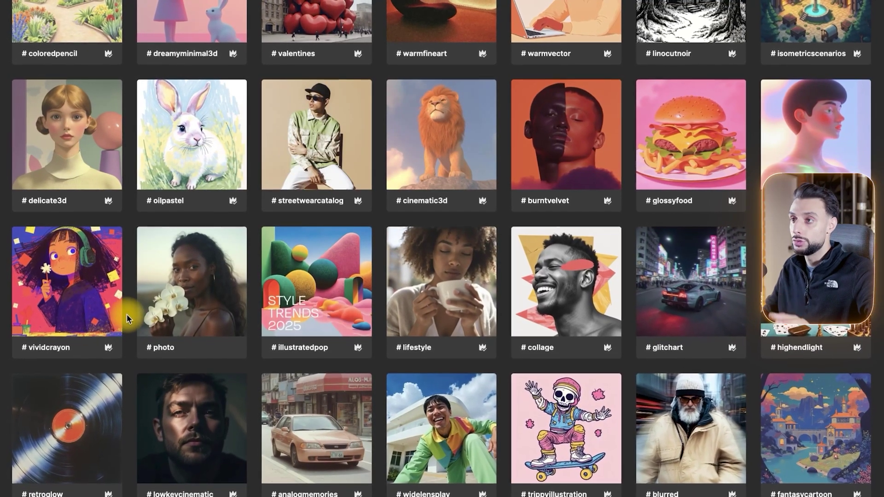
{"action": "scroll", "coordinate": [126, 314], "scroll_direction": "up", "scroll_amount": 3}
{"action": "scroll", "coordinate": [149, 312], "scroll_direction": "up", "scroll_amount": 3}
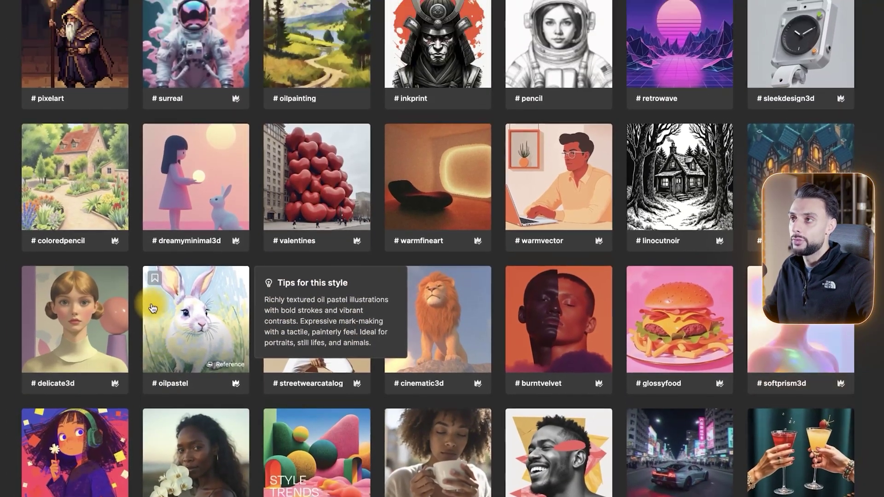
{"action": "scroll", "coordinate": [157, 305], "scroll_direction": "up", "scroll_amount": 1}
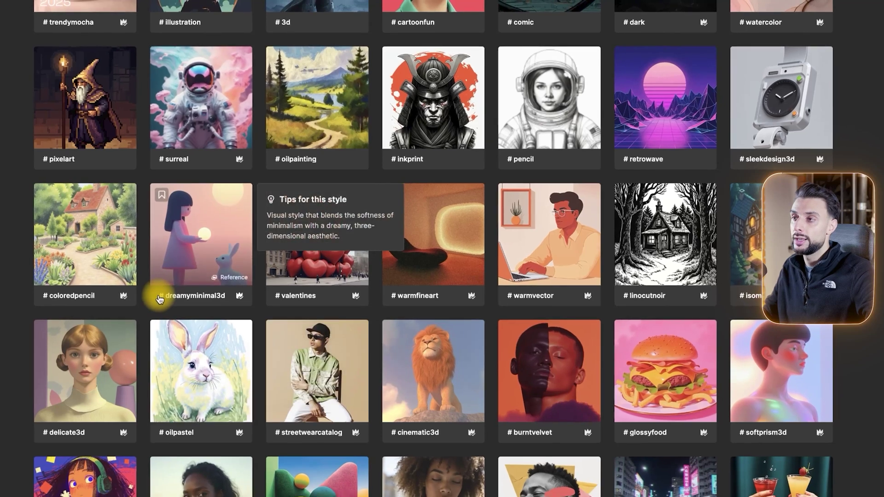
{"action": "scroll", "coordinate": [167, 281], "scroll_direction": "up", "scroll_amount": 1}
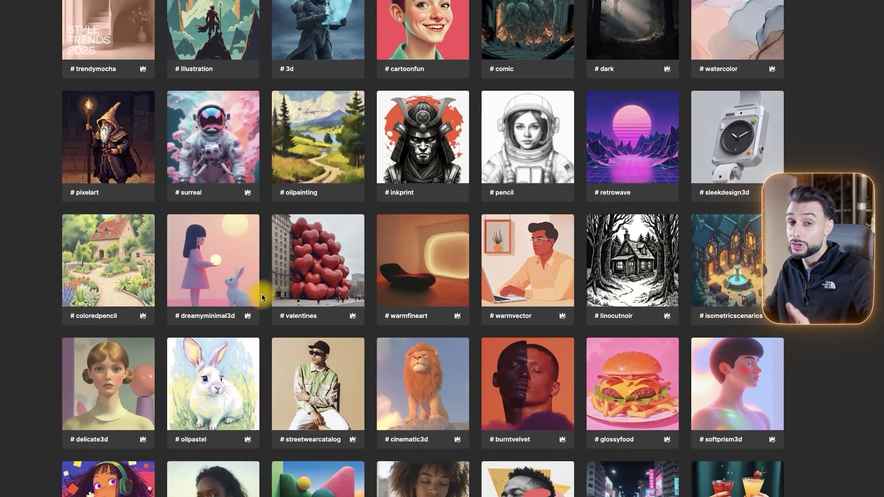
{"action": "mouse_move", "coordinate": [359, 283]}
{"action": "mouse_move", "coordinate": [217, 285]}
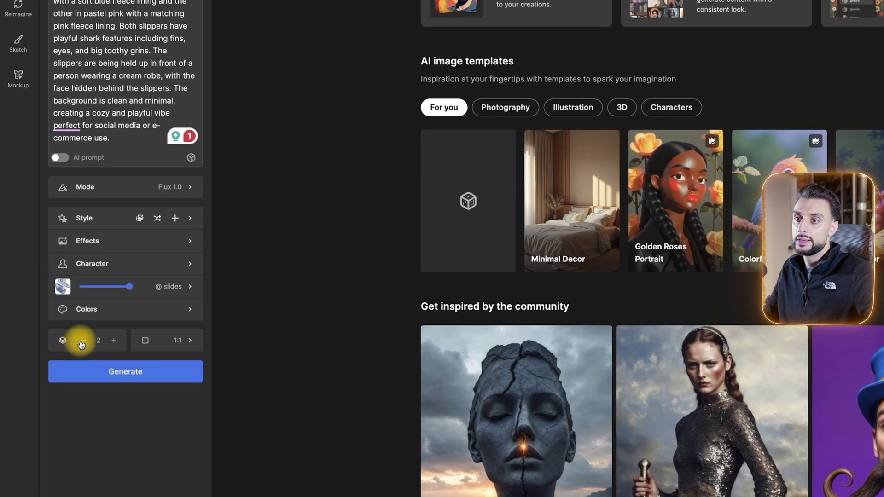
Set the number of images to 4, keep the 1:1 aspect ratio and generate the images
{"action": "left_click", "coordinate": [114, 340]}
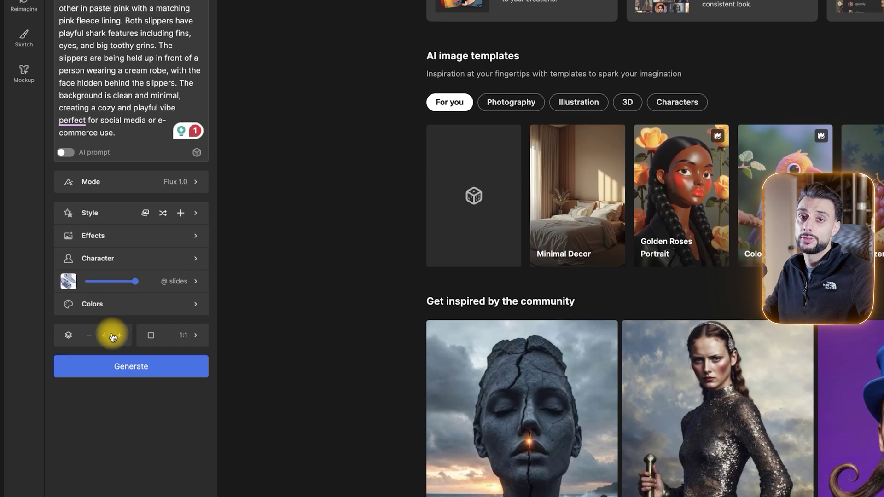
{"action": "left_click", "coordinate": [186, 333]}
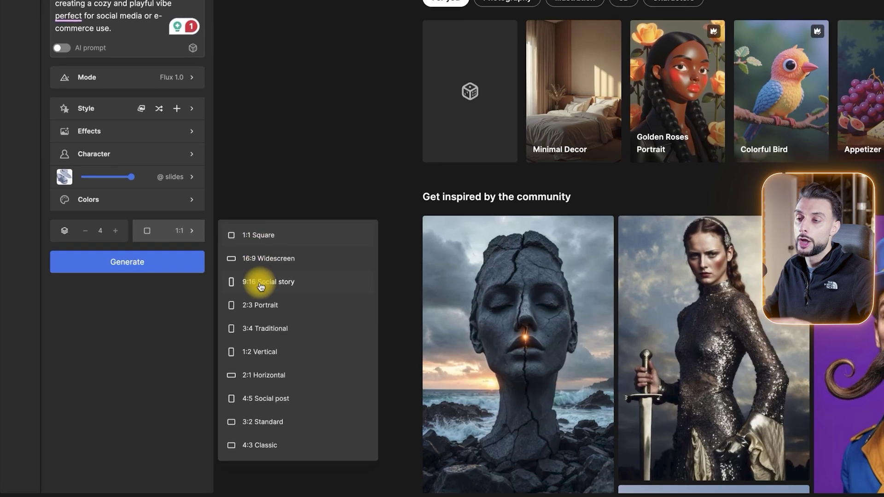
{"action": "left_click", "coordinate": [156, 327]}
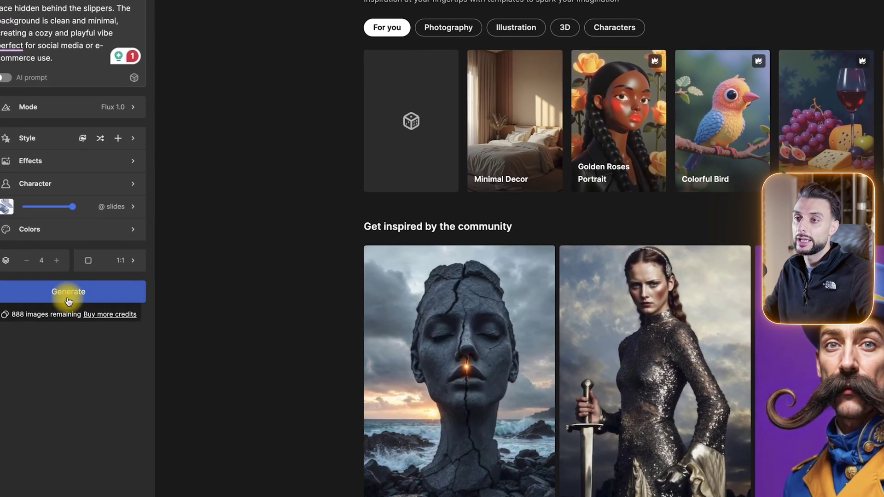
{"action": "left_click", "coordinate": [102, 278]}
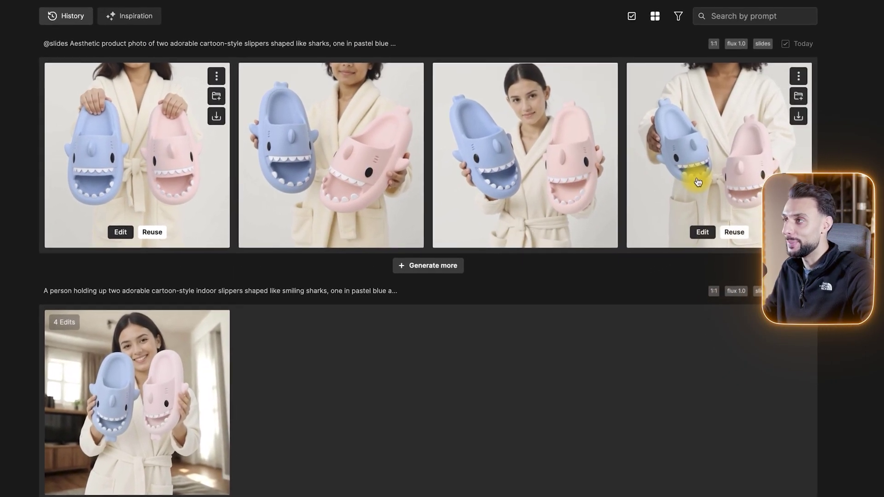
Open the first generated slipper image at full size, page through the other results and close the preview
{"action": "left_click", "coordinate": [135, 170]}
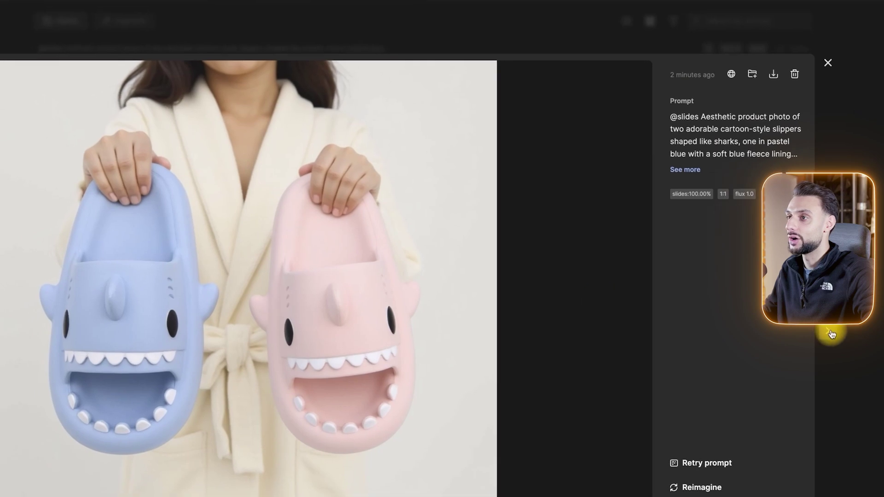
{"action": "left_click", "coordinate": [815, 335]}
{"action": "key", "text": "Right"}
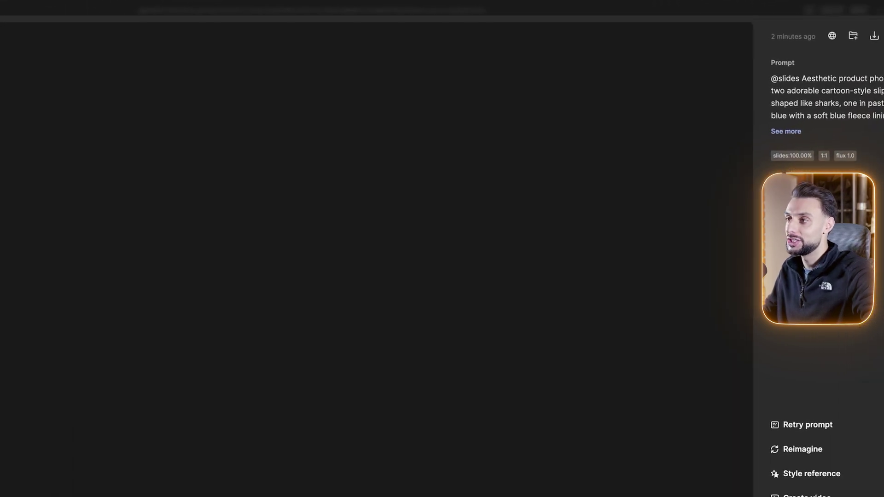
{"action": "key", "text": "Right"}
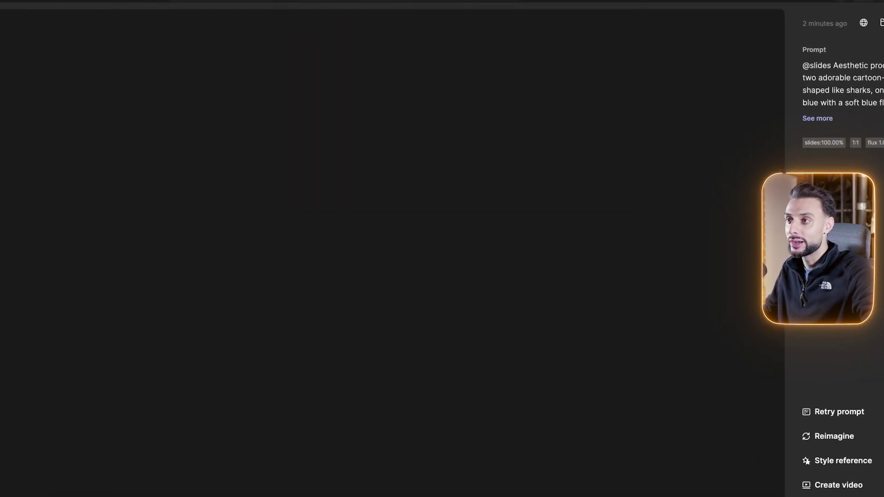
{"action": "key", "text": "Right"}
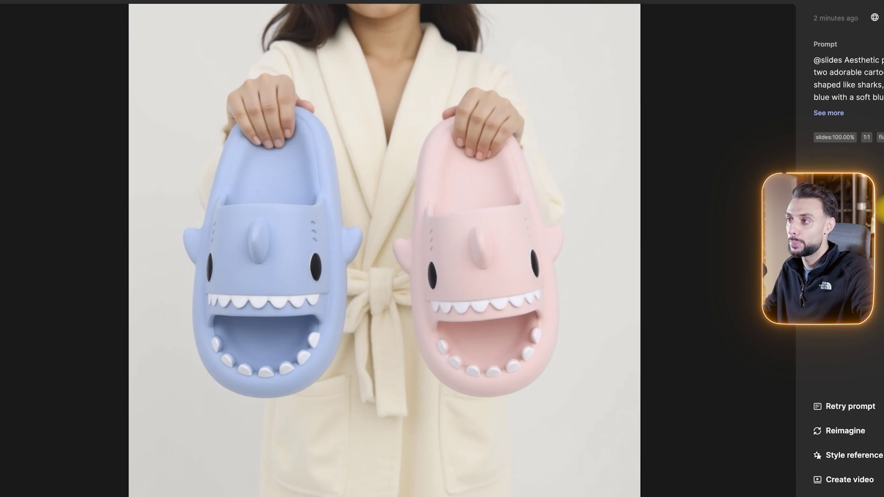
{"action": "key", "text": "Escape"}
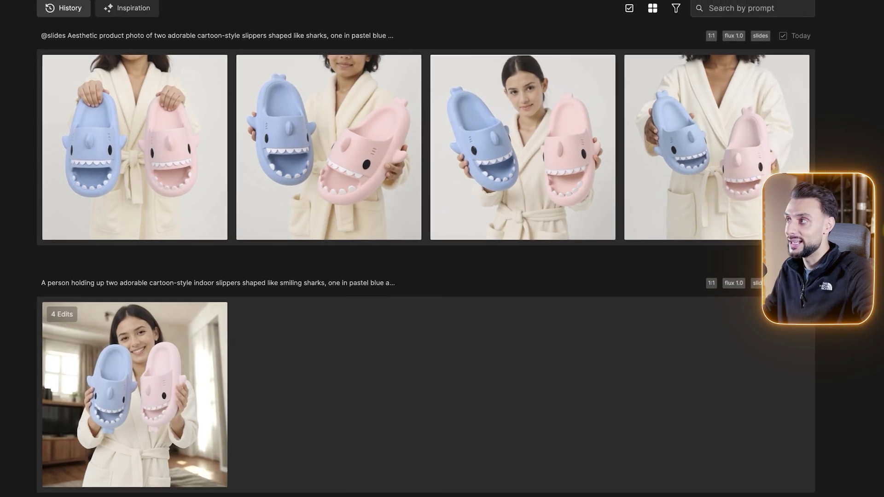
Open the fourth generated image of the slippers held over a cream robe and upscale it in Classic mode with Imagination set to None
{"action": "mouse_move", "coordinate": [769, 116]}
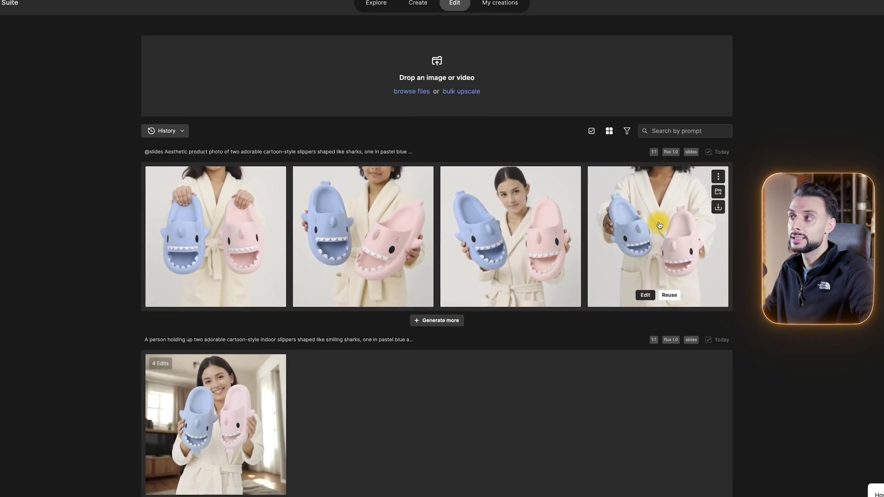
{"action": "left_click", "coordinate": [660, 221]}
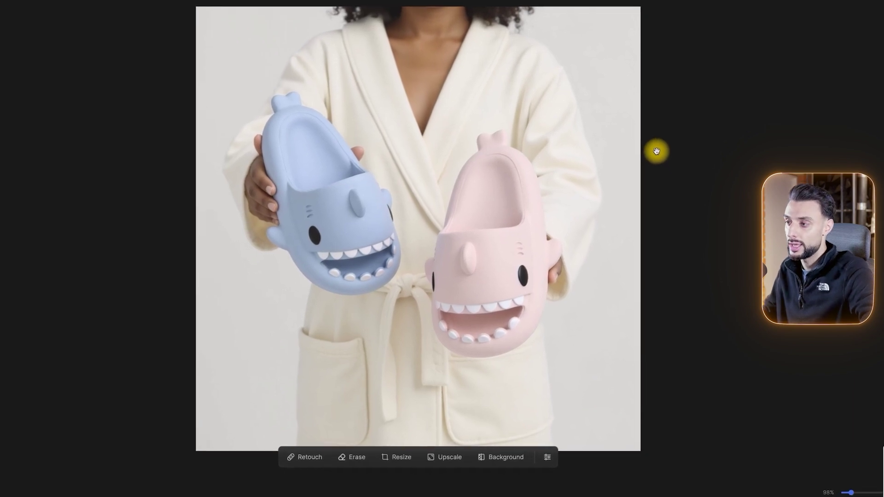
{"action": "left_click", "coordinate": [461, 455]}
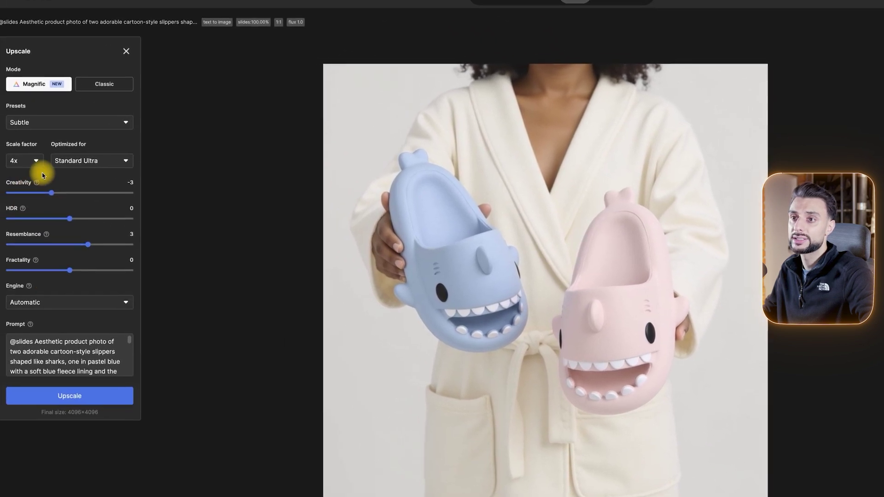
{"action": "left_click", "coordinate": [104, 84]}
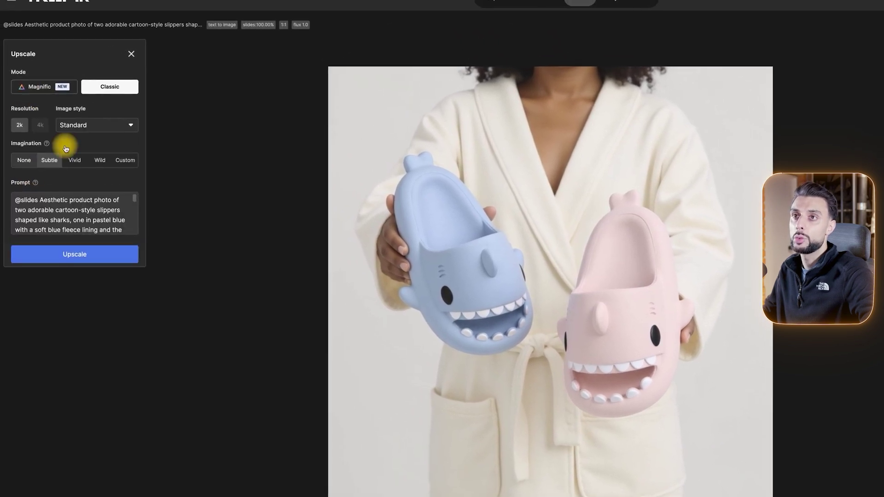
{"action": "left_click", "coordinate": [38, 89]}
{"action": "left_click", "coordinate": [127, 93]}
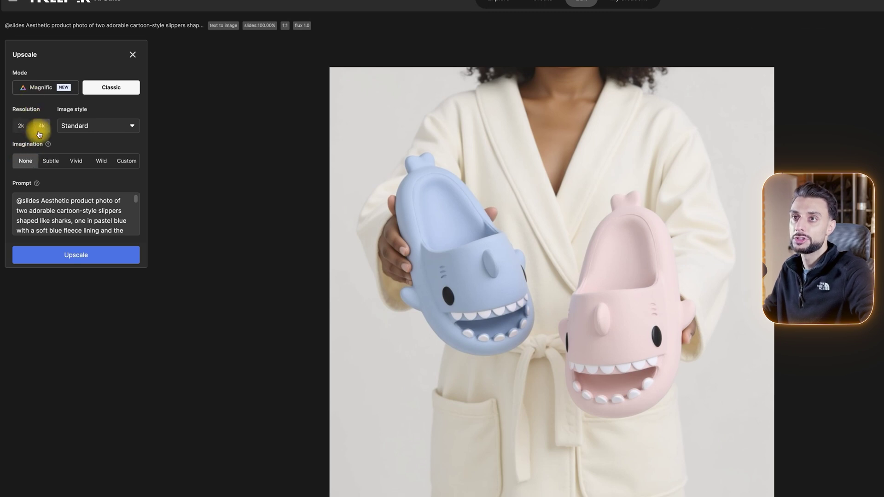
{"action": "left_click", "coordinate": [70, 259]}
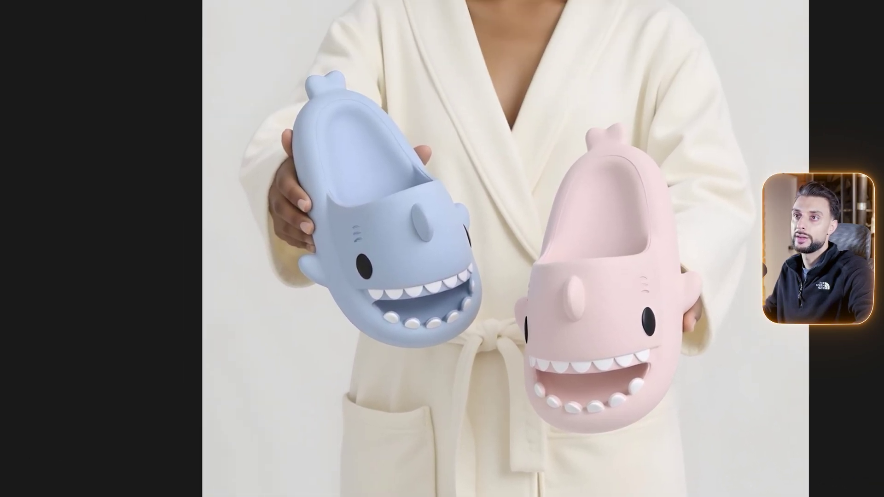
Replace the upscaled image's background using the prompt "cozy bedroom." with Preserve details enabled, and view the image versions
{"action": "left_click", "coordinate": [392, 434]}
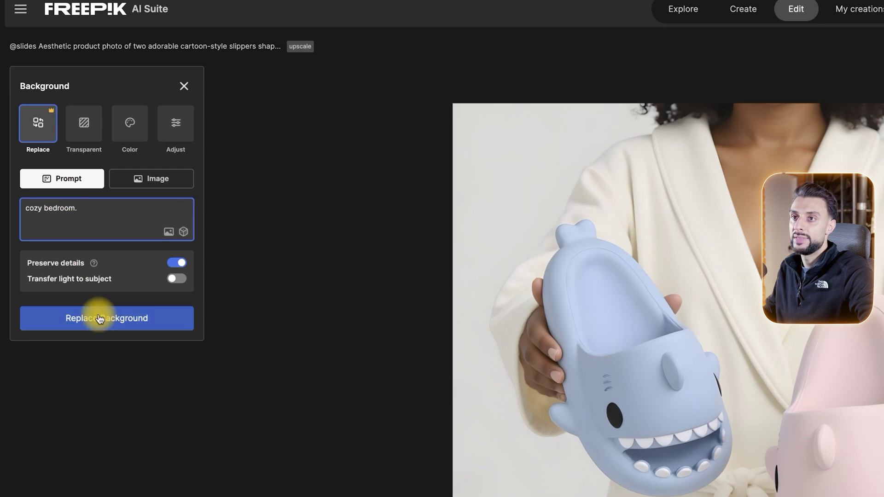
{"action": "left_click", "coordinate": [112, 326]}
{"action": "left_click", "coordinate": [775, 406]}
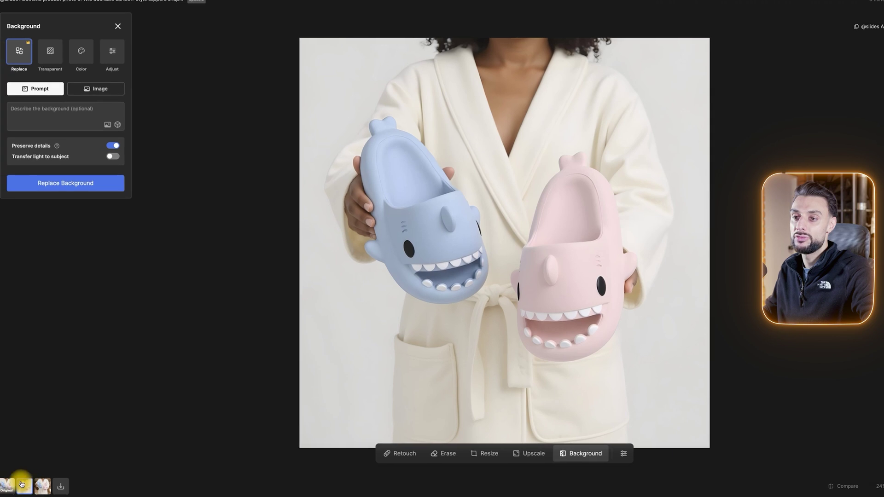
{"action": "left_click", "coordinate": [46, 491]}
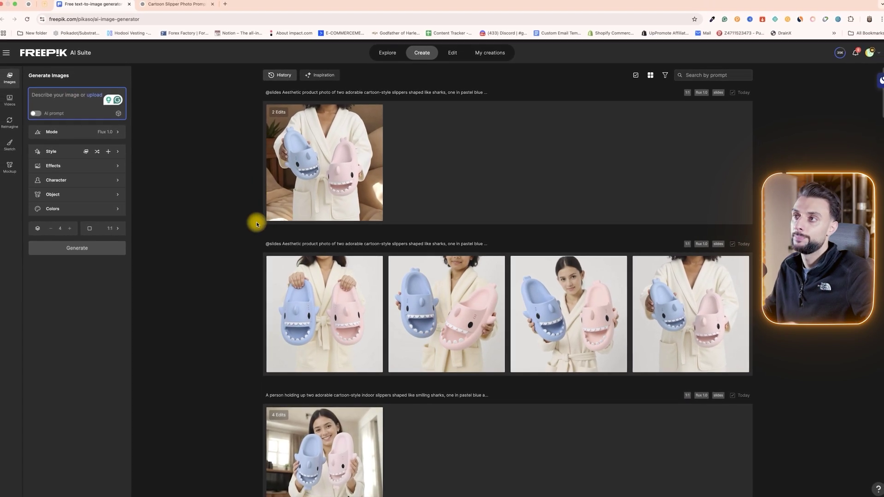
Examine the shark slipper images in the generation history, from the bedroom edit through the pastel, group and cosy scene sets
{"action": "scroll", "coordinate": [253, 235], "scroll_direction": "down", "scroll_amount": 3}
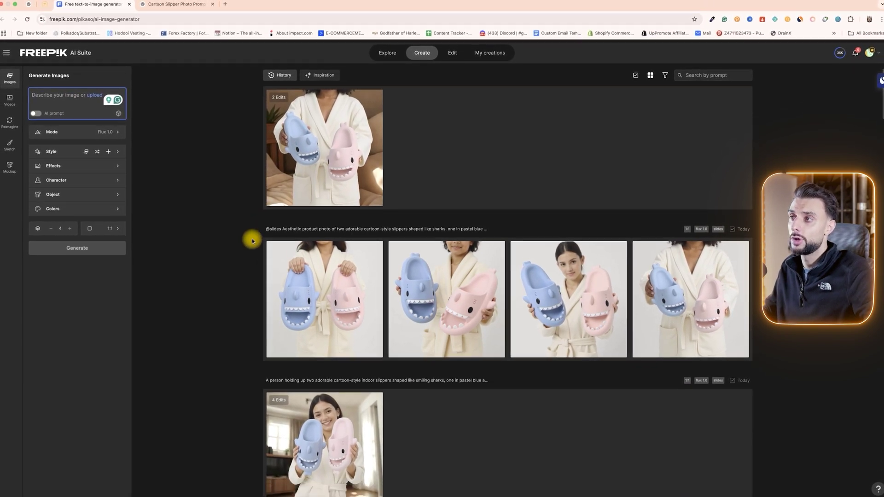
{"action": "scroll", "coordinate": [250, 237], "scroll_direction": "down", "scroll_amount": 6}
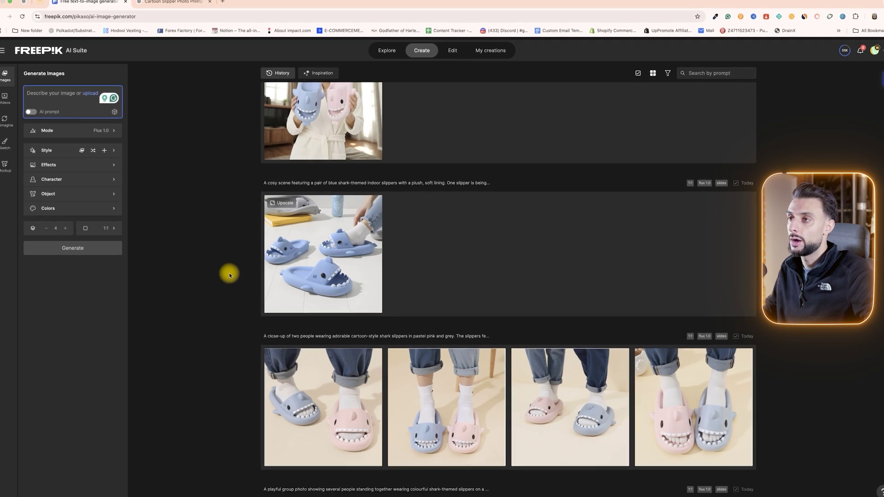
{"action": "scroll", "coordinate": [304, 235], "scroll_direction": "down", "scroll_amount": 3}
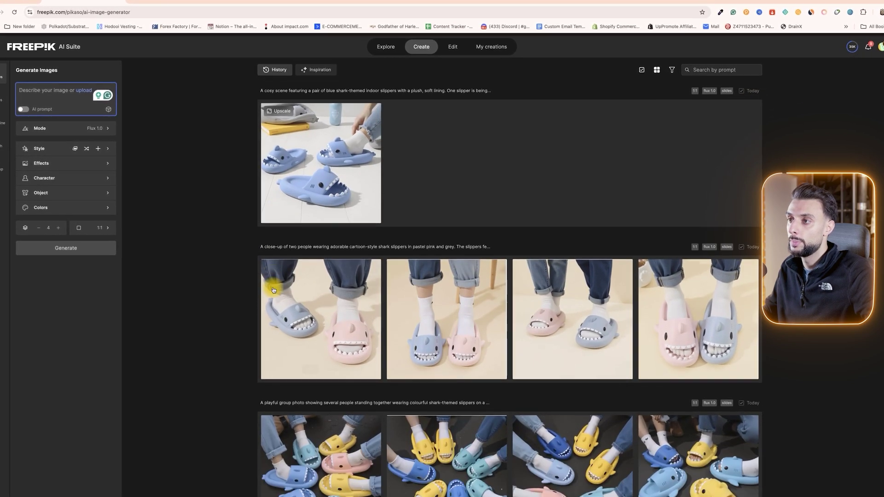
{"action": "scroll", "coordinate": [412, 239], "scroll_direction": "down", "scroll_amount": 3}
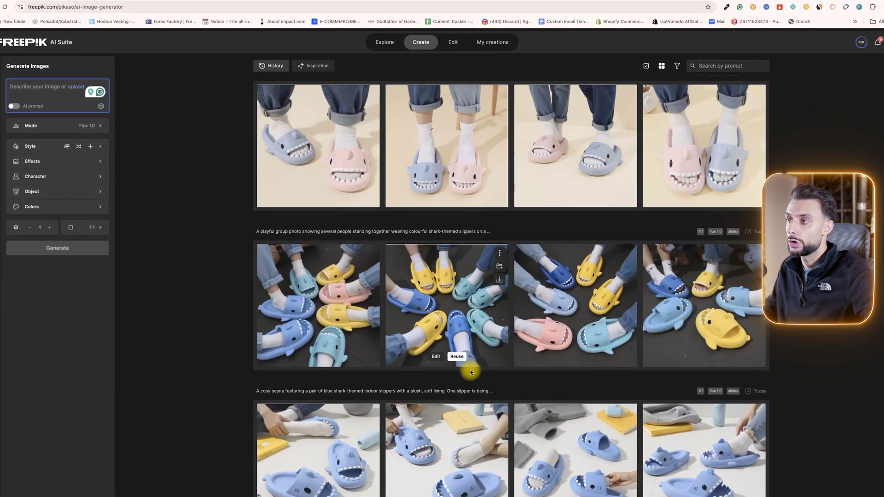
{"action": "scroll", "coordinate": [470, 323], "scroll_direction": "down", "scroll_amount": 2}
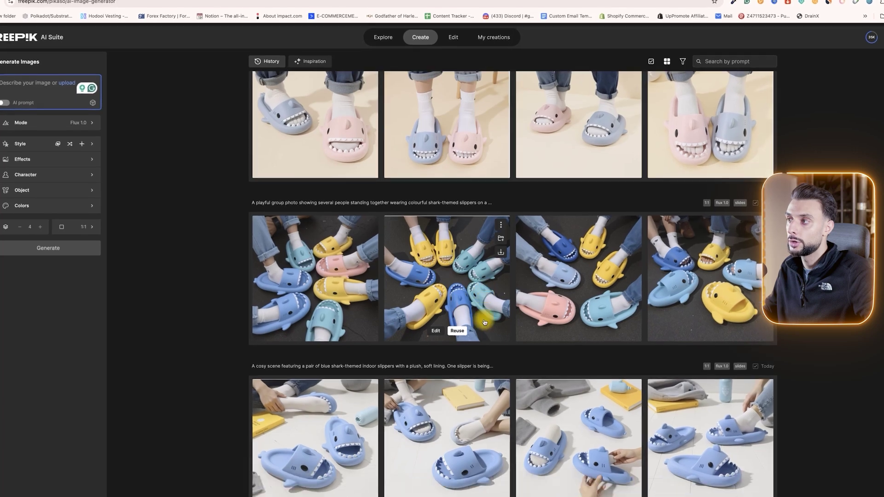
{"action": "scroll", "coordinate": [497, 310], "scroll_direction": "down", "scroll_amount": 3}
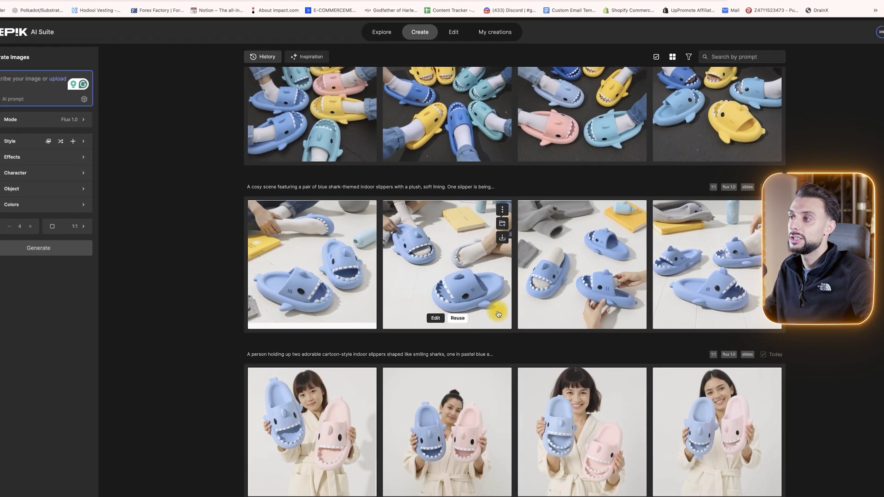
{"action": "scroll", "coordinate": [497, 313], "scroll_direction": "up", "scroll_amount": 1}
{"action": "scroll", "coordinate": [499, 315], "scroll_direction": "up", "scroll_amount": 4}
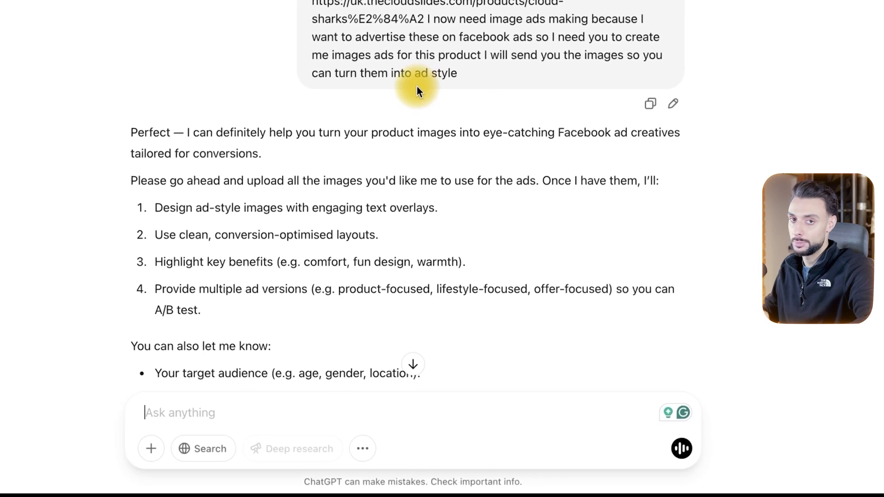
Switch to ChatGPT and review the request for Facebook image ads of the Cloud Sharks slippers along with its reply
{"action": "left_click", "coordinate": [362, 448]}
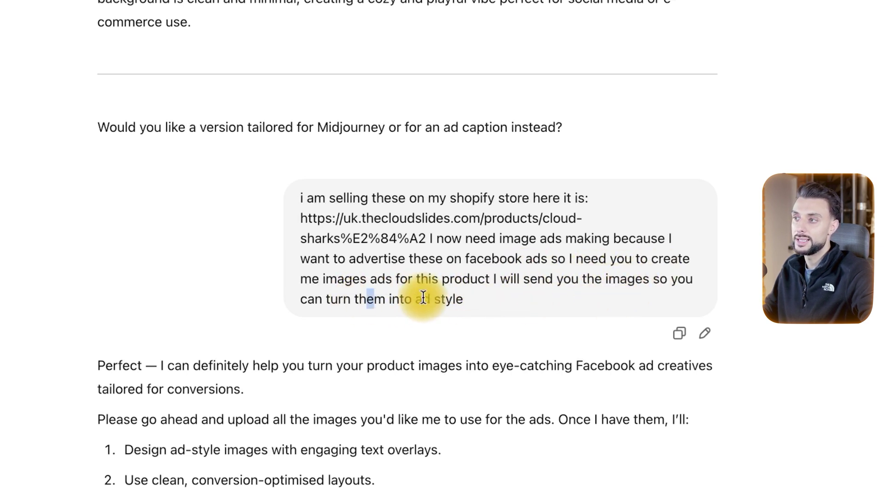
{"action": "scroll", "coordinate": [344, 293], "scroll_direction": "up", "scroll_amount": 2}
{"action": "scroll", "coordinate": [426, 451], "scroll_direction": "down", "scroll_amount": 8}
{"action": "scroll", "coordinate": [112, 133], "scroll_direction": "up", "scroll_amount": 1}
{"action": "left_click_drag", "start_coordinate": [88, 44], "coordinate": [587, 470]}
{"action": "left_click", "coordinate": [726, 424]}
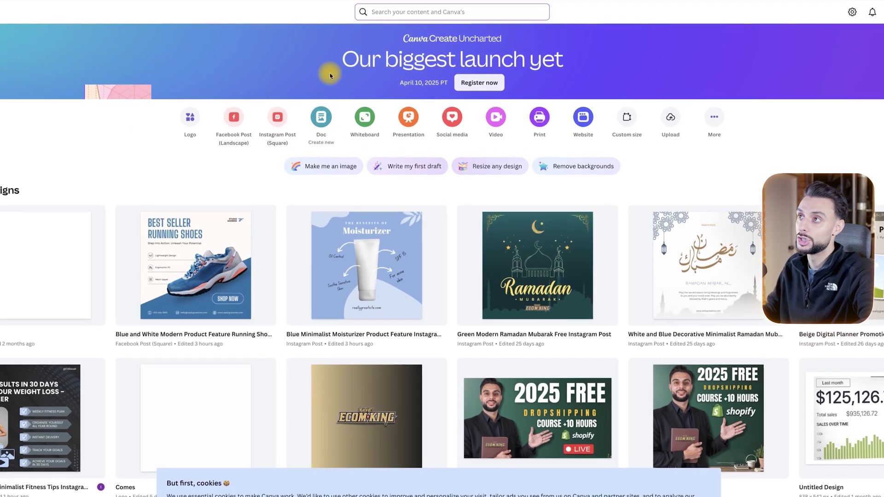
Switch to Canva, search for "product feature" and browse the matching templates
{"action": "left_click", "coordinate": [389, 3]}
{"action": "type", "text": "product feature"}
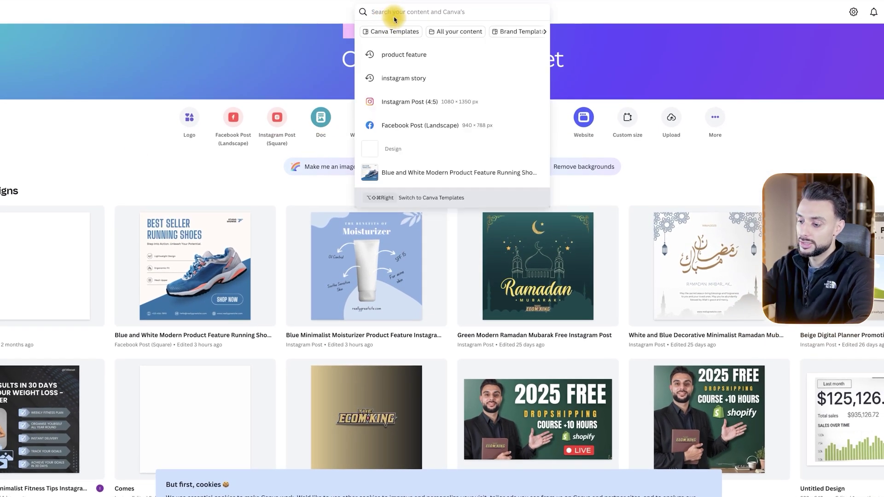
{"action": "key", "text": "Return"}
{"action": "scroll", "coordinate": [536, 276], "scroll_direction": "down", "scroll_amount": 10}
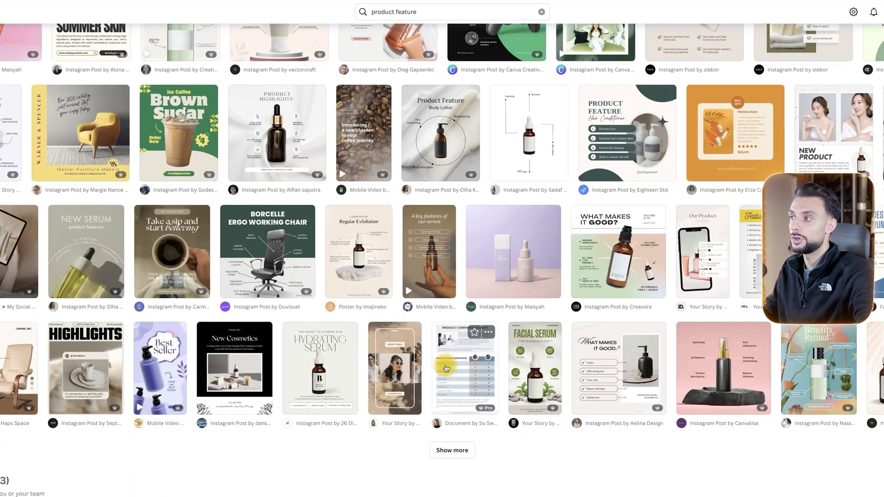
{"action": "scroll", "coordinate": [445, 369], "scroll_direction": "down", "scroll_amount": 1}
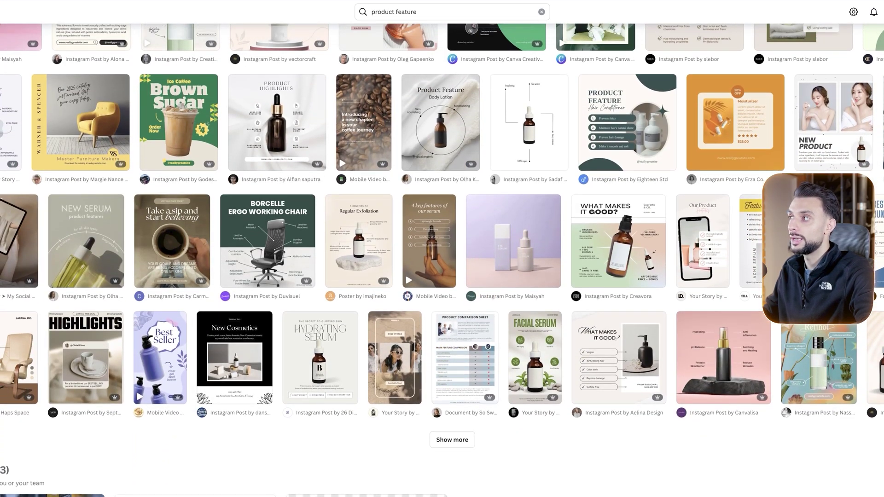
Open the Blue and White Modern Product Feature Running Shoes template and capture a screenshot of its full design
{"action": "left_click", "coordinate": [617, 306]}
{"action": "key", "text": "shift+super+4"}
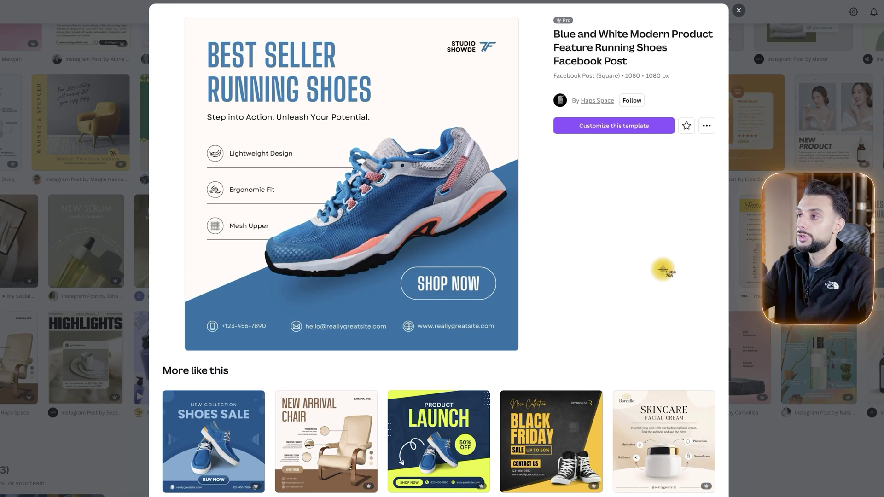
{"action": "left_click_drag", "start_coordinate": [191, 24], "coordinate": [529, 359]}
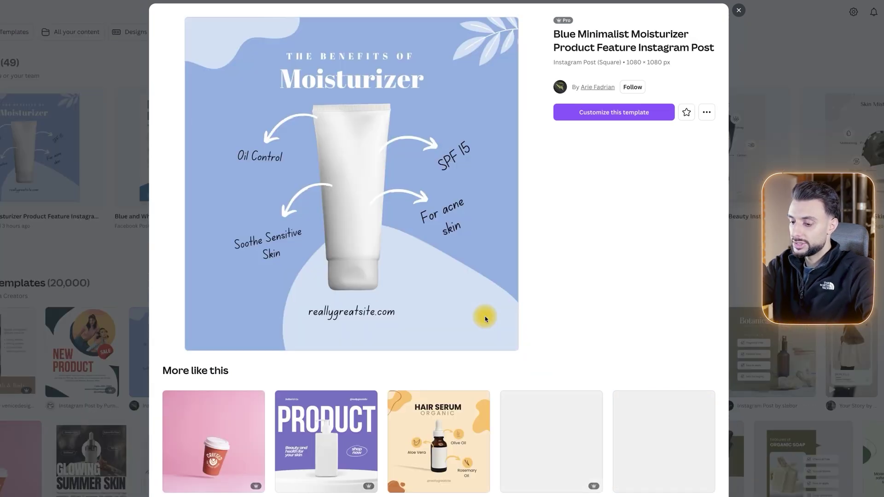
Return to ChatGPT with the message that this is the style to remake for the product, and browse the computer's files for an attachment
{"action": "scroll", "coordinate": [343, 232], "scroll_direction": "down", "scroll_amount": 4}
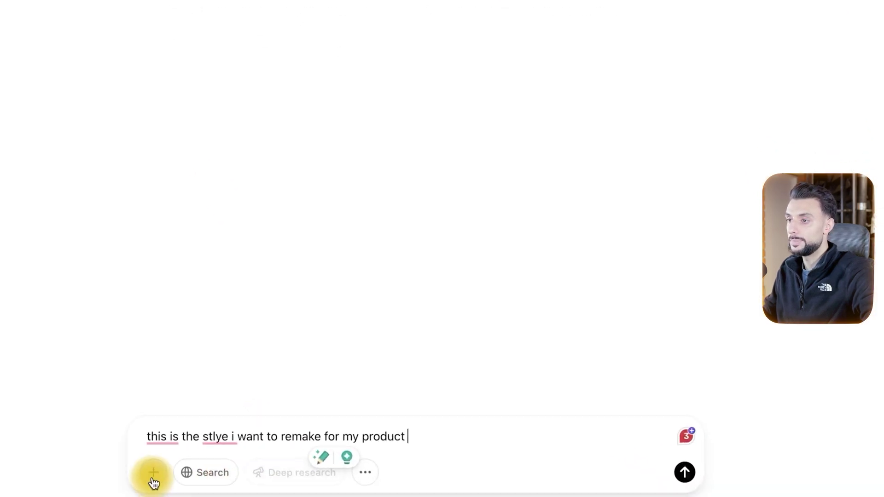
{"action": "left_click", "coordinate": [154, 482]}
{"action": "left_click", "coordinate": [203, 432]}
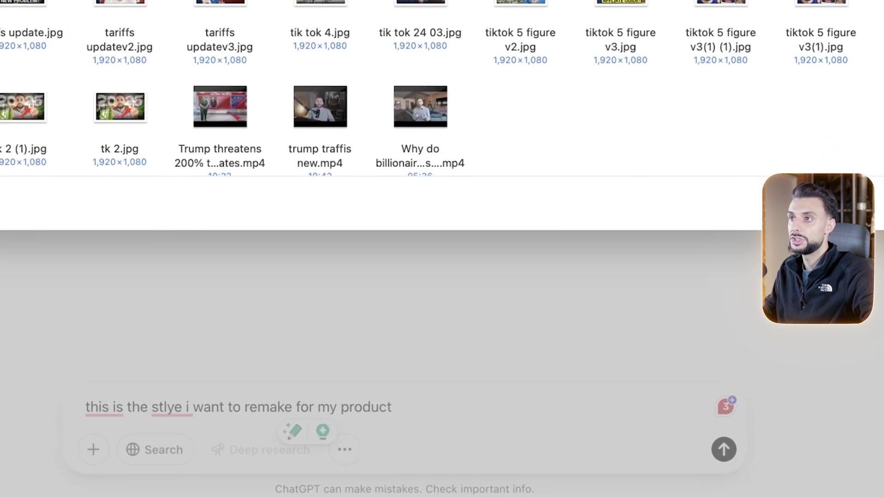
{"action": "scroll", "coordinate": [368, 92], "scroll_direction": "up", "scroll_amount": 5}
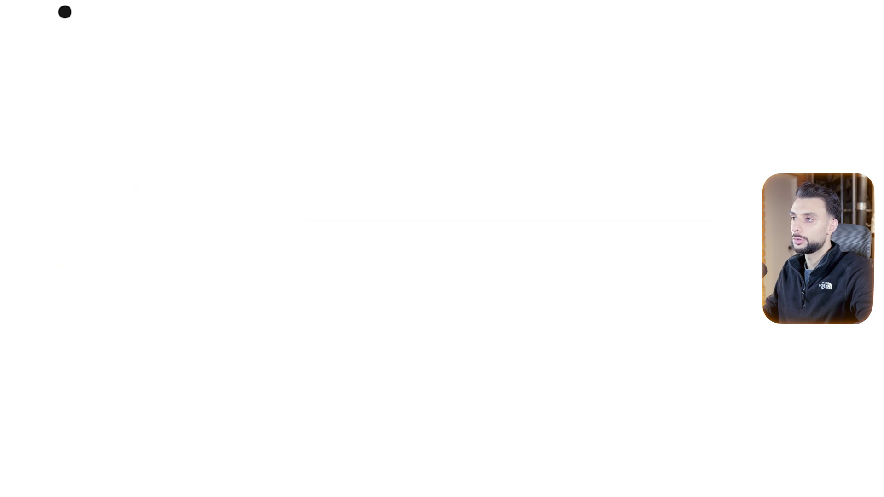
Read ChatGPT's creative direction for the ad, covering the headline options, feature highlights and call-to-action
{"action": "scroll", "coordinate": [501, 450], "scroll_direction": "up", "scroll_amount": 3}
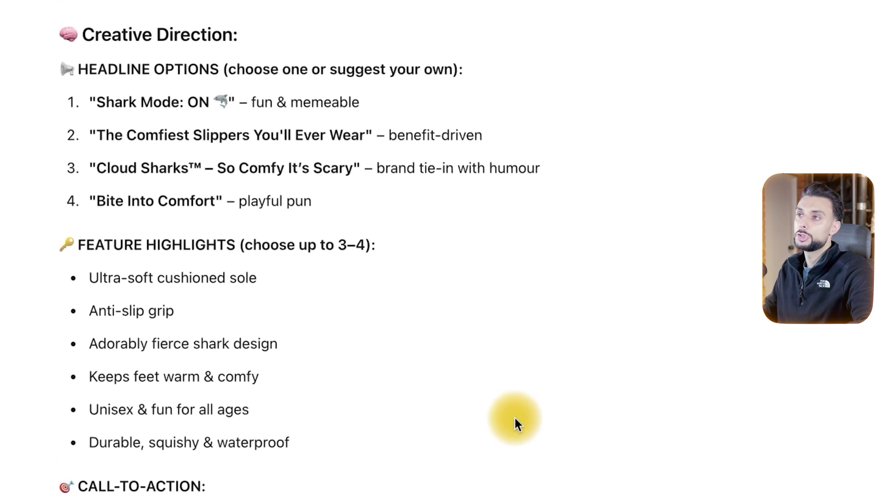
{"action": "scroll", "coordinate": [531, 451], "scroll_direction": "down", "scroll_amount": 1}
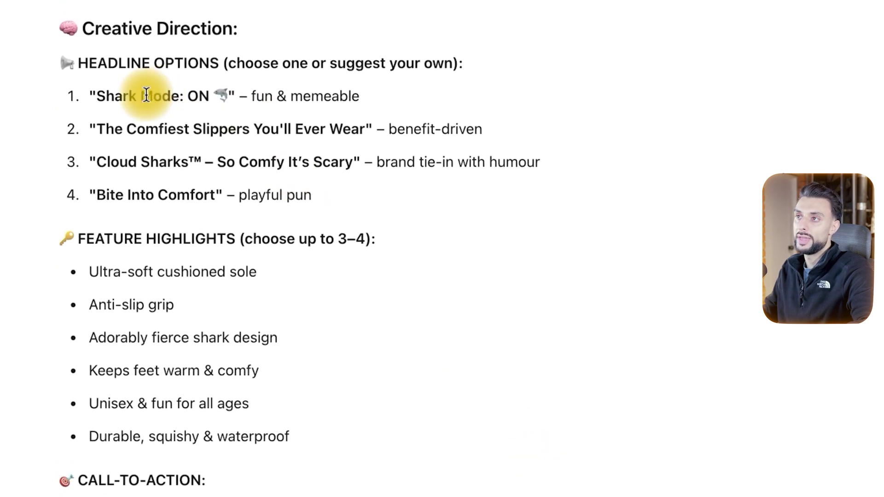
{"action": "scroll", "coordinate": [259, 243], "scroll_direction": "down", "scroll_amount": 5}
{"action": "scroll", "coordinate": [302, 357], "scroll_direction": "down", "scroll_amount": 1}
{"action": "scroll", "coordinate": [109, 124], "scroll_direction": "down", "scroll_amount": 3}
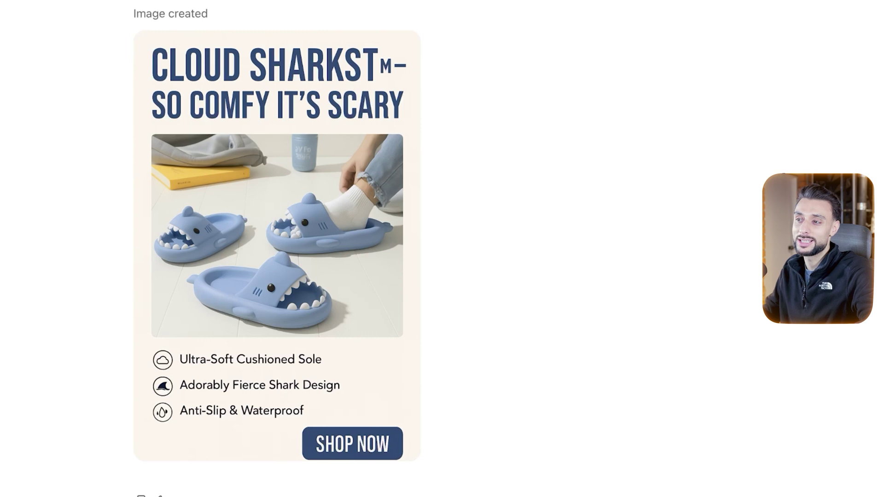
View the "So Comfy It's Scary" ad and "The Benefits of Cloud Sharks Slippers" ad at full size
{"action": "left_click", "coordinate": [257, 329]}
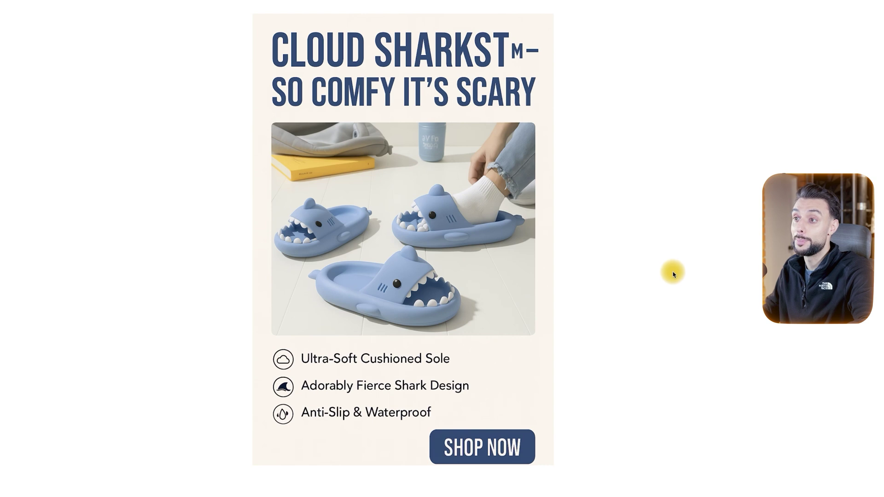
{"action": "left_click", "coordinate": [651, 358]}
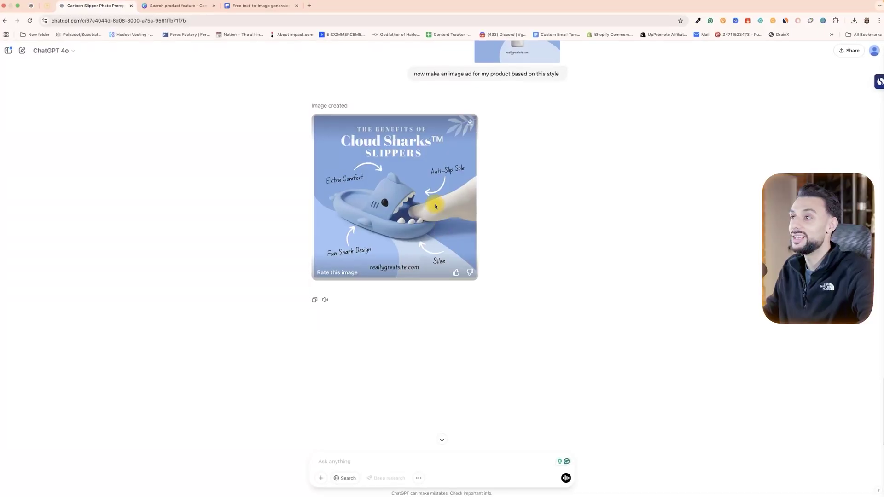
{"action": "left_click", "coordinate": [436, 205]}
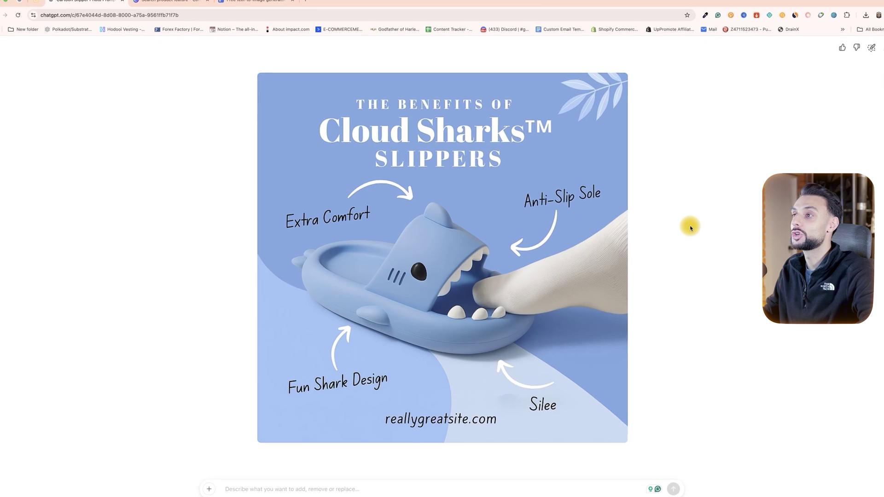